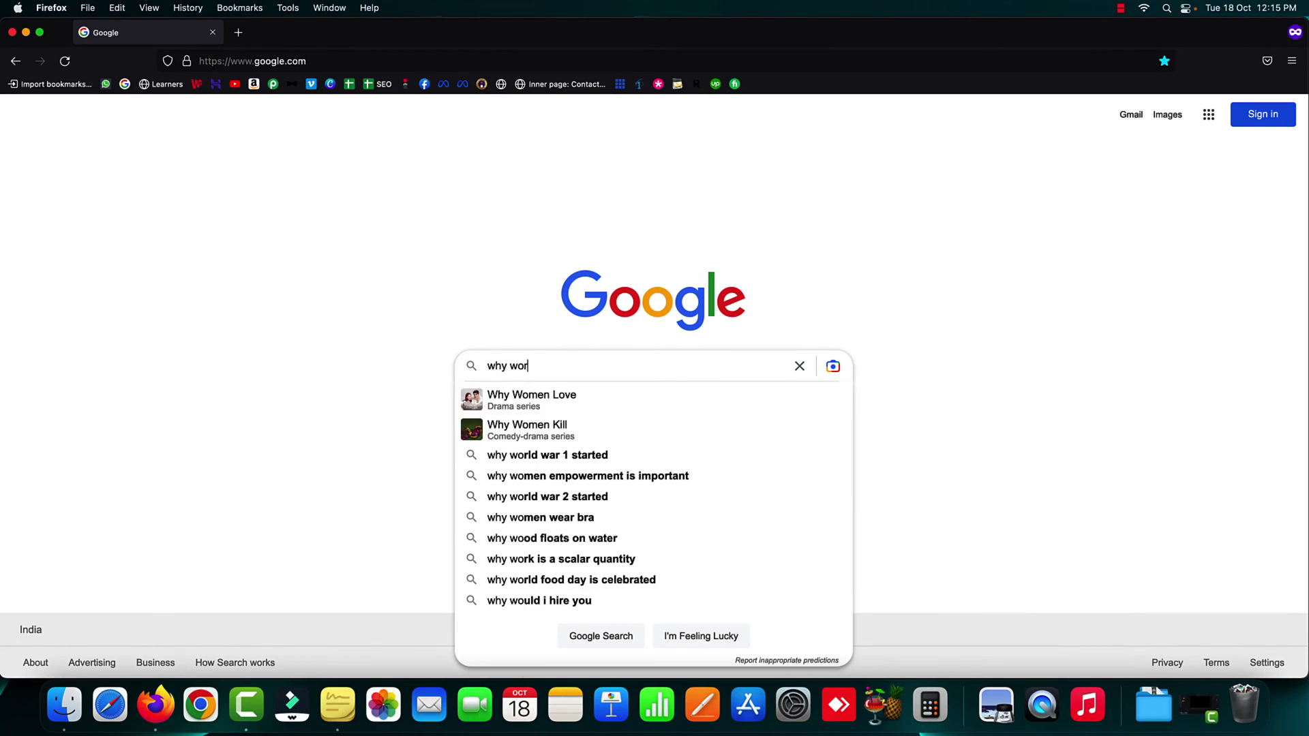
Search Google for 'why wordpress is better than other cms' and open the websoftglobal.com article
type("ter than")
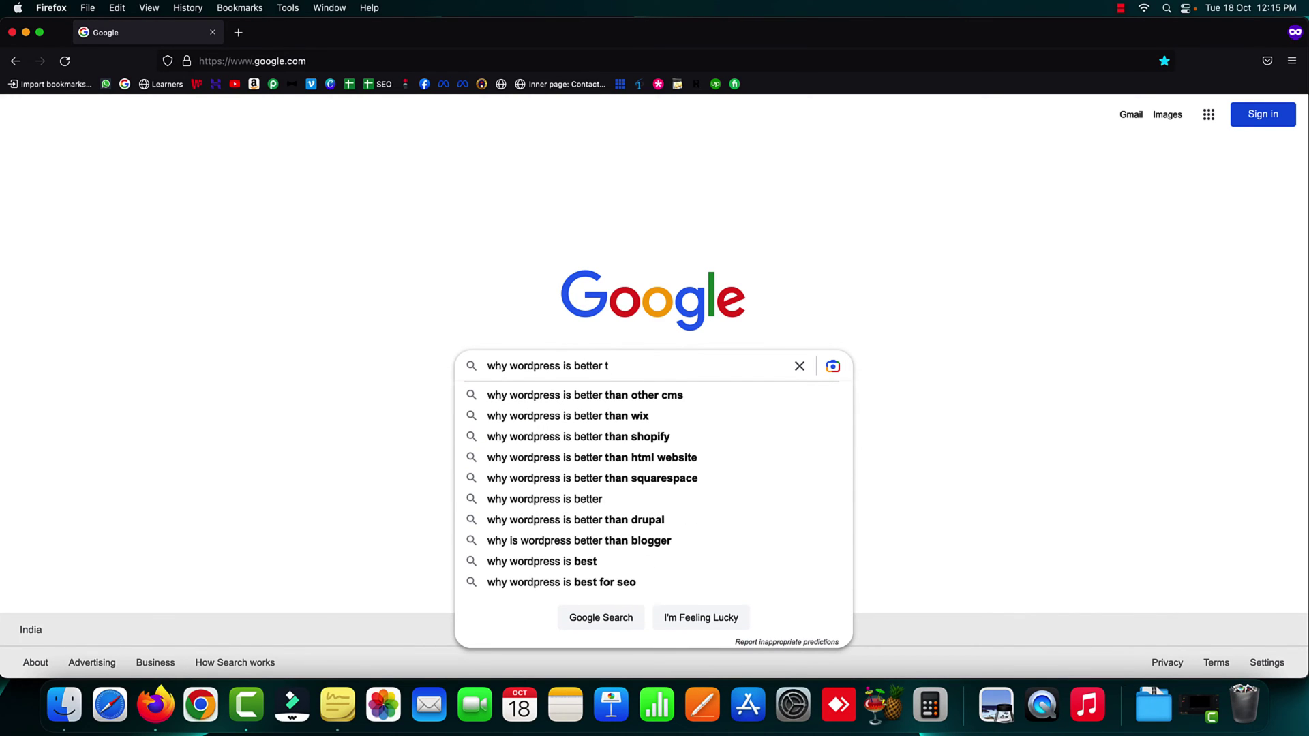
left_click(541, 401)
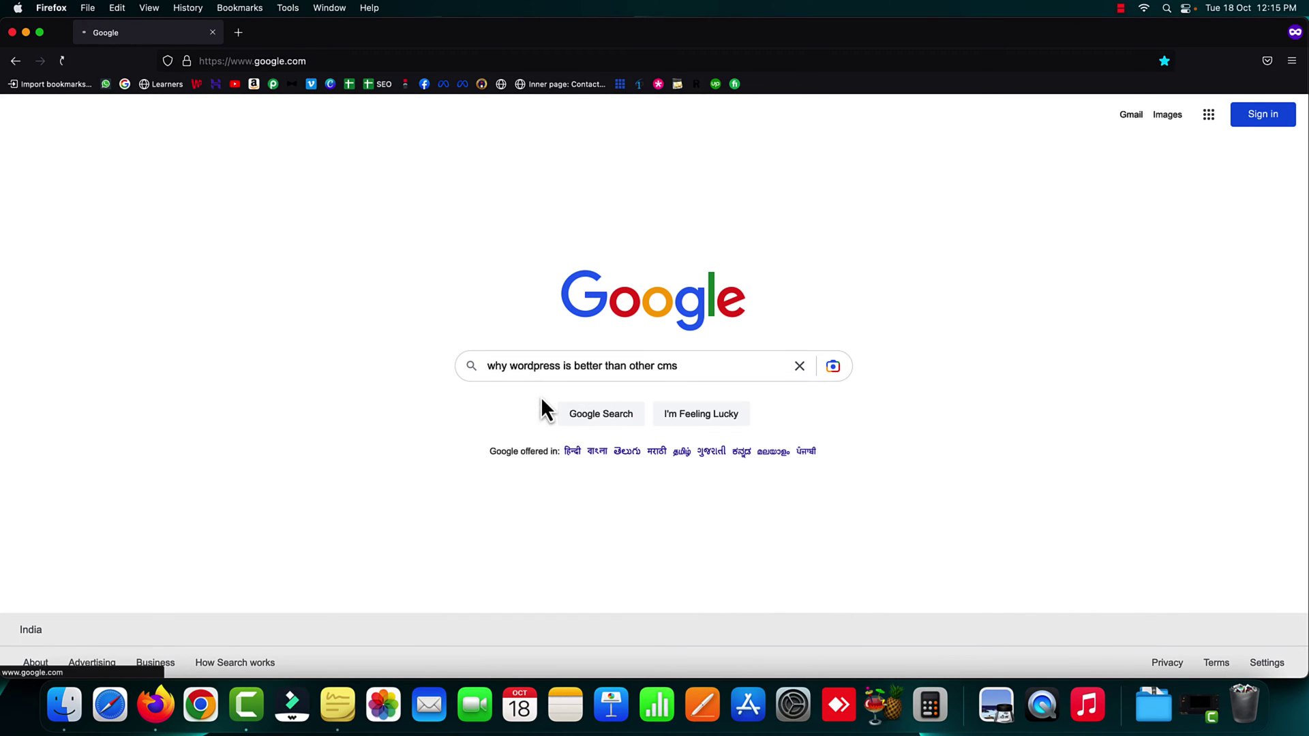
scroll(641, 393, "down", 2)
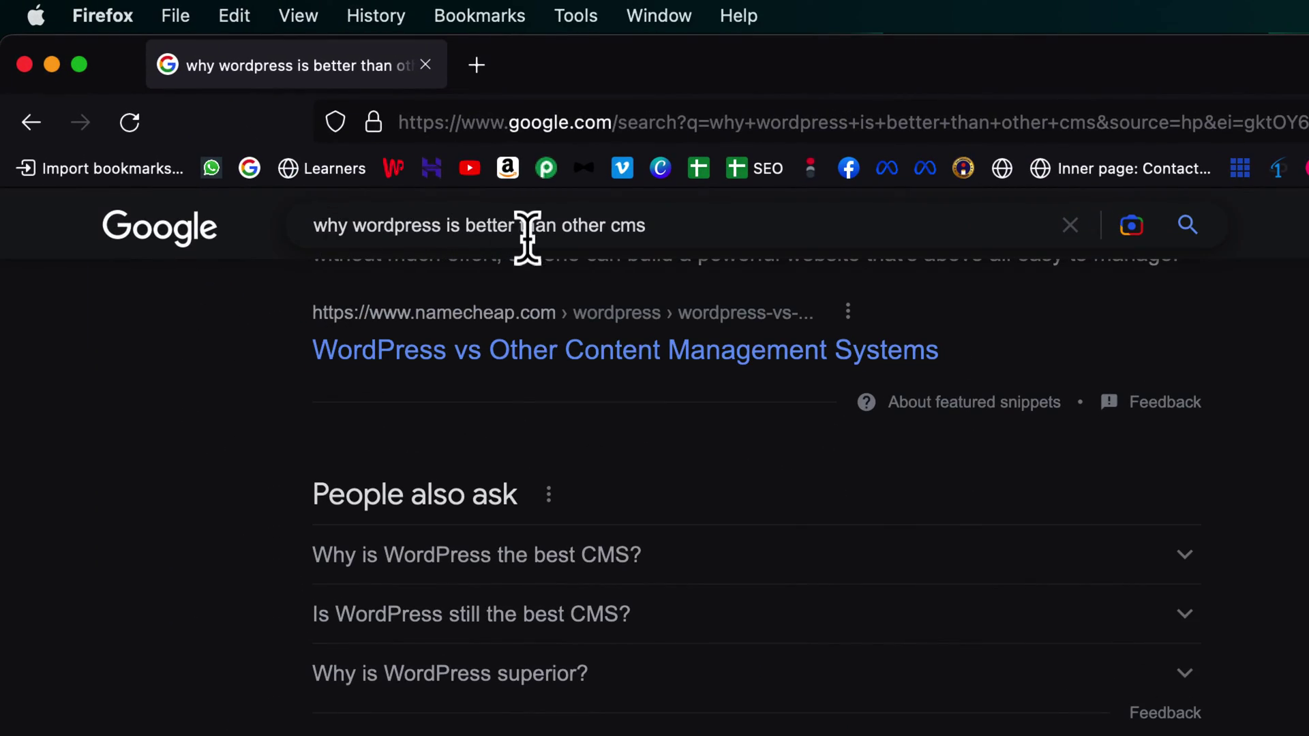
scroll(123, 480, "down", 1)
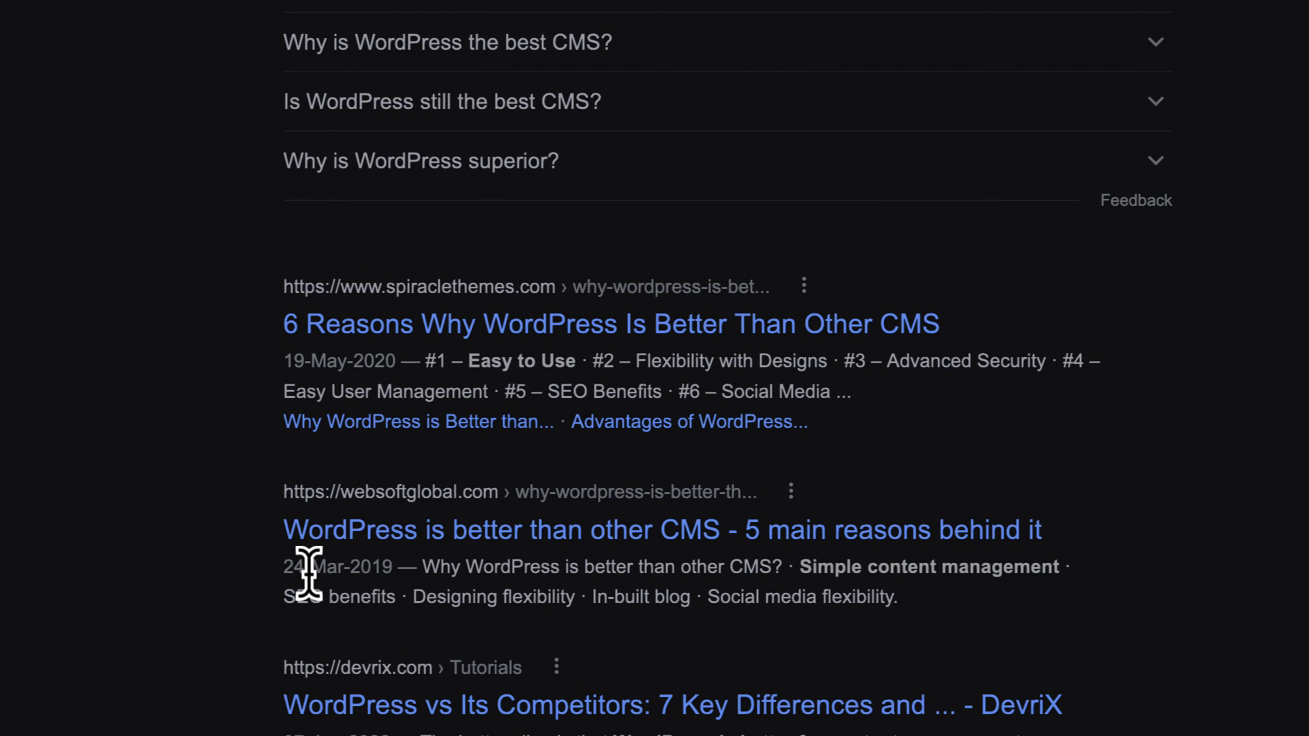
left_click_drag(292, 571, 394, 570)
left_click(579, 538)
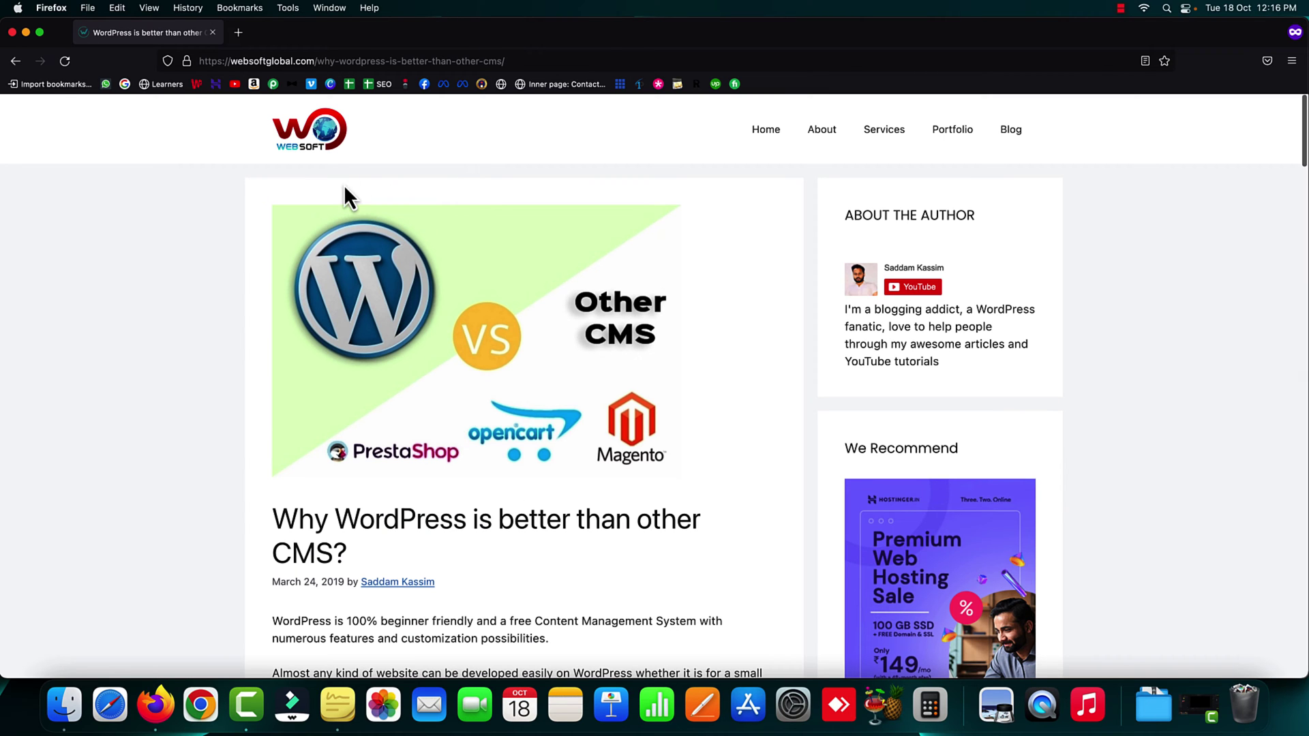
Go back to the Google results for the WordPress-versus-CMS query and scroll through the listings
left_click(9, 65)
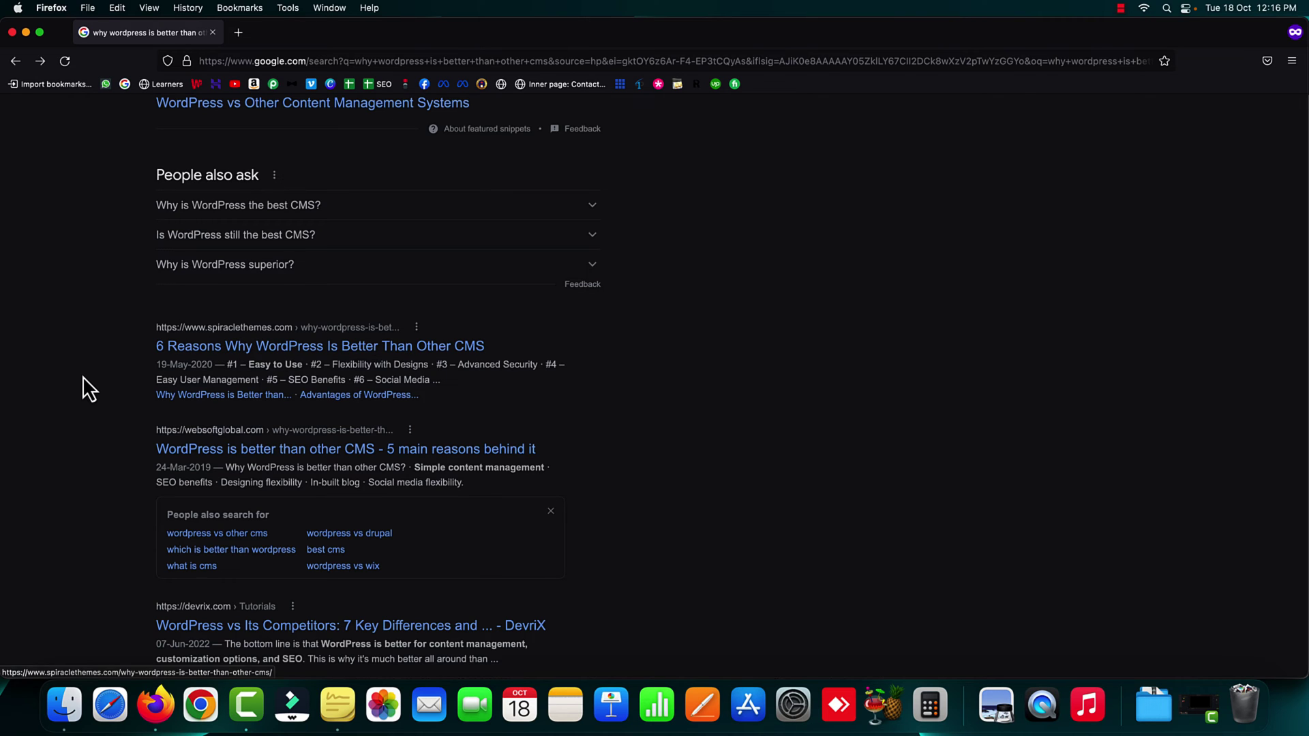
scroll(85, 375, "down", 2)
scroll(88, 377, "down", 2)
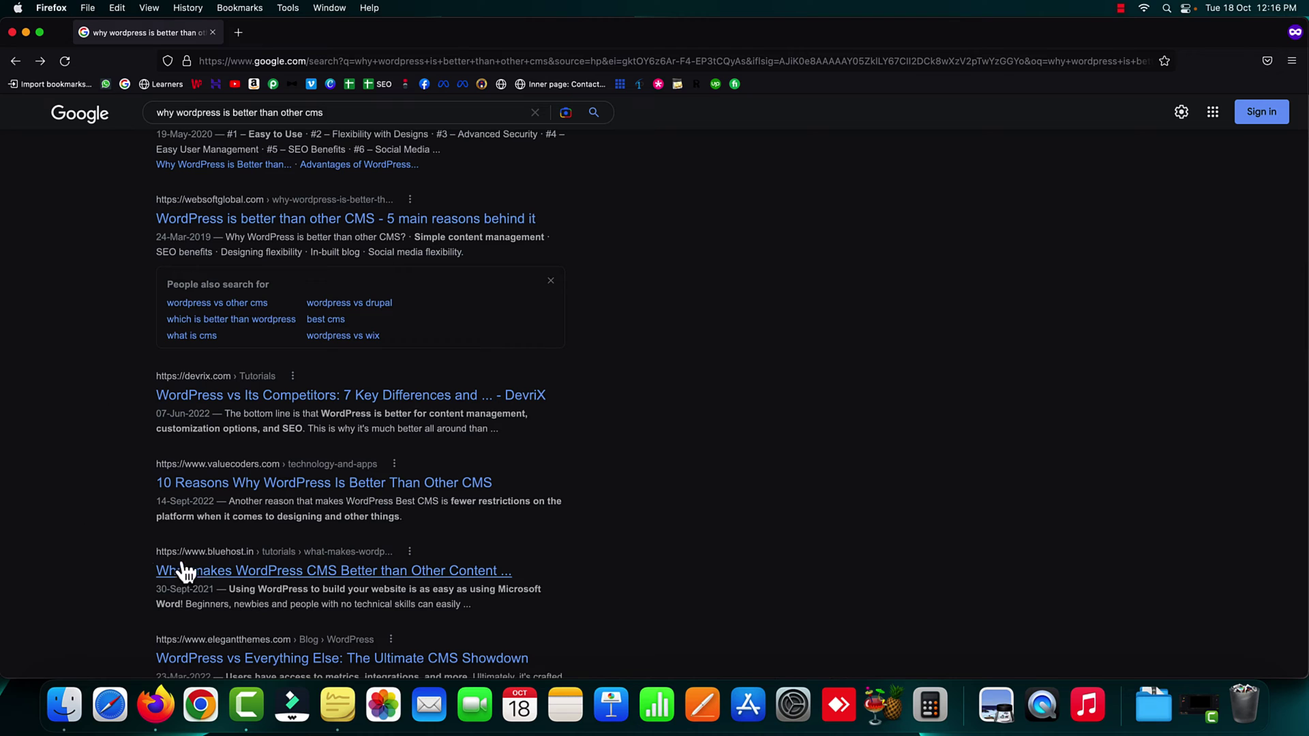
scroll(249, 578, "up", 5)
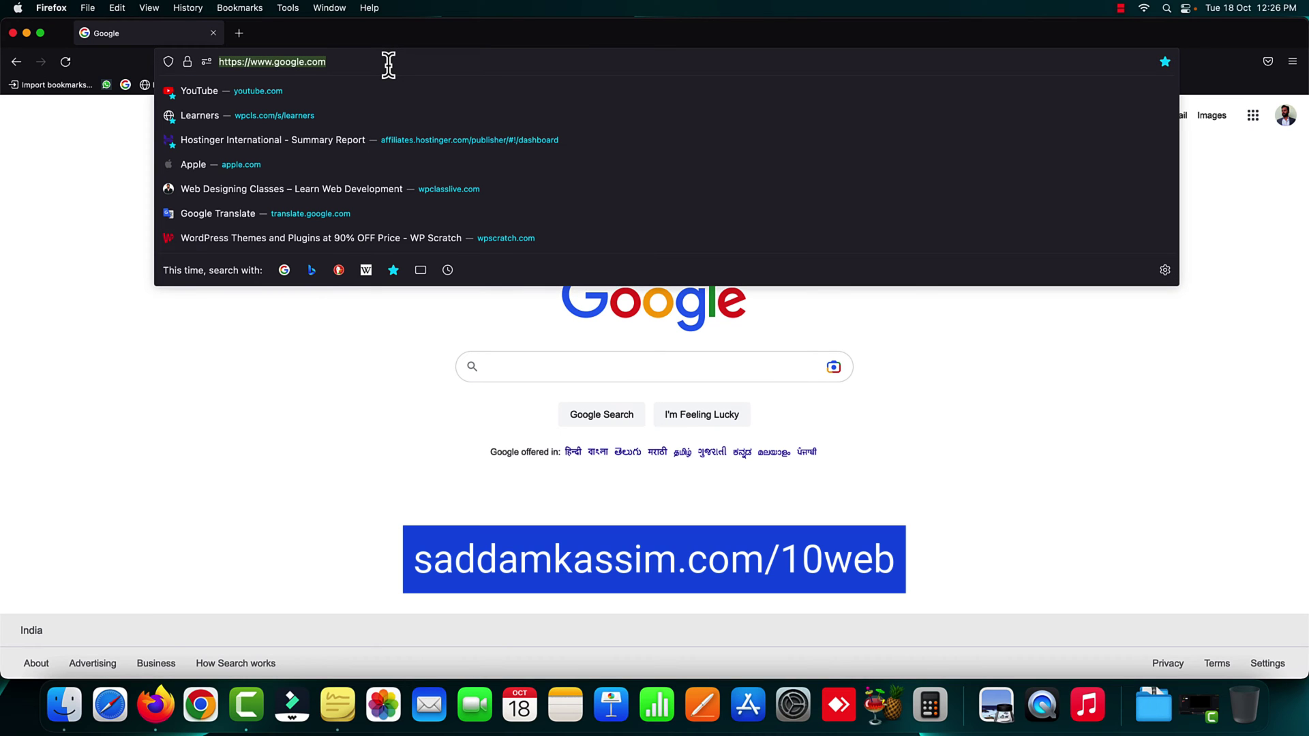
Load the 10Web referral link and begin signing up for a free 10Web account
type("saddamkassim.com/")
key("Right")
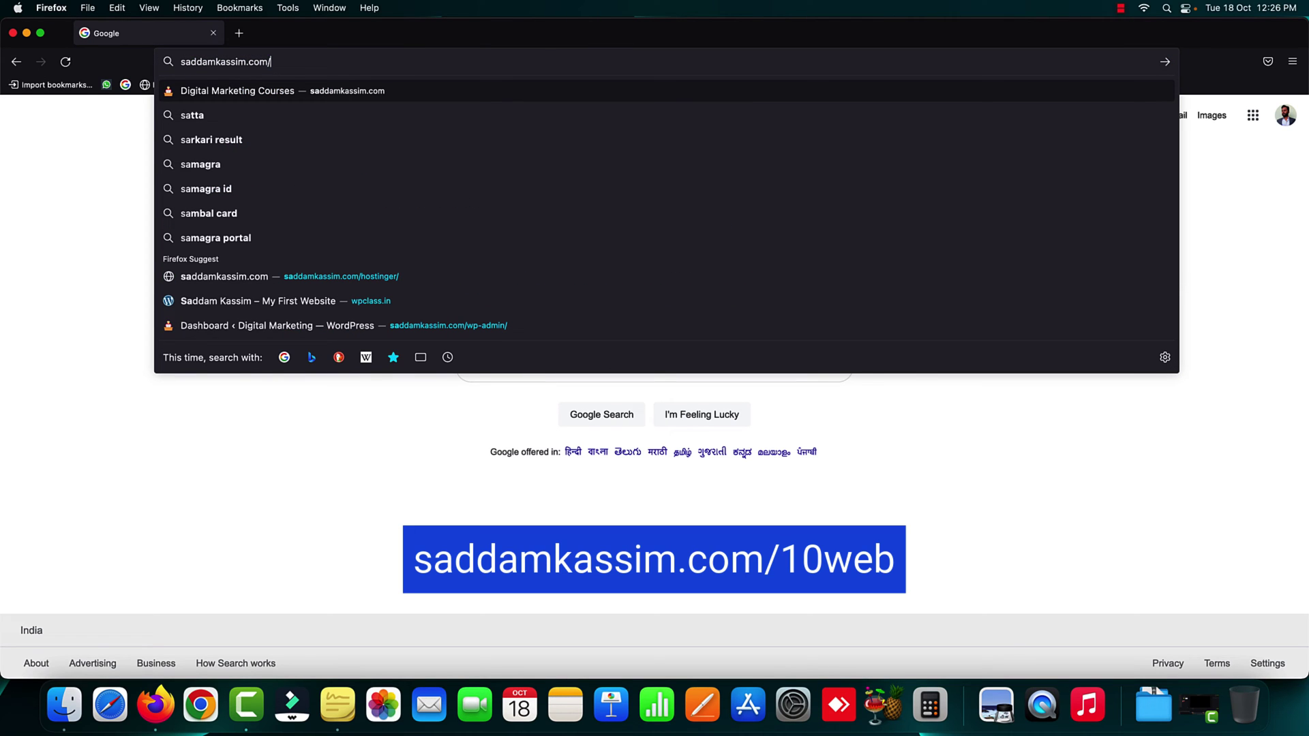
type("10")
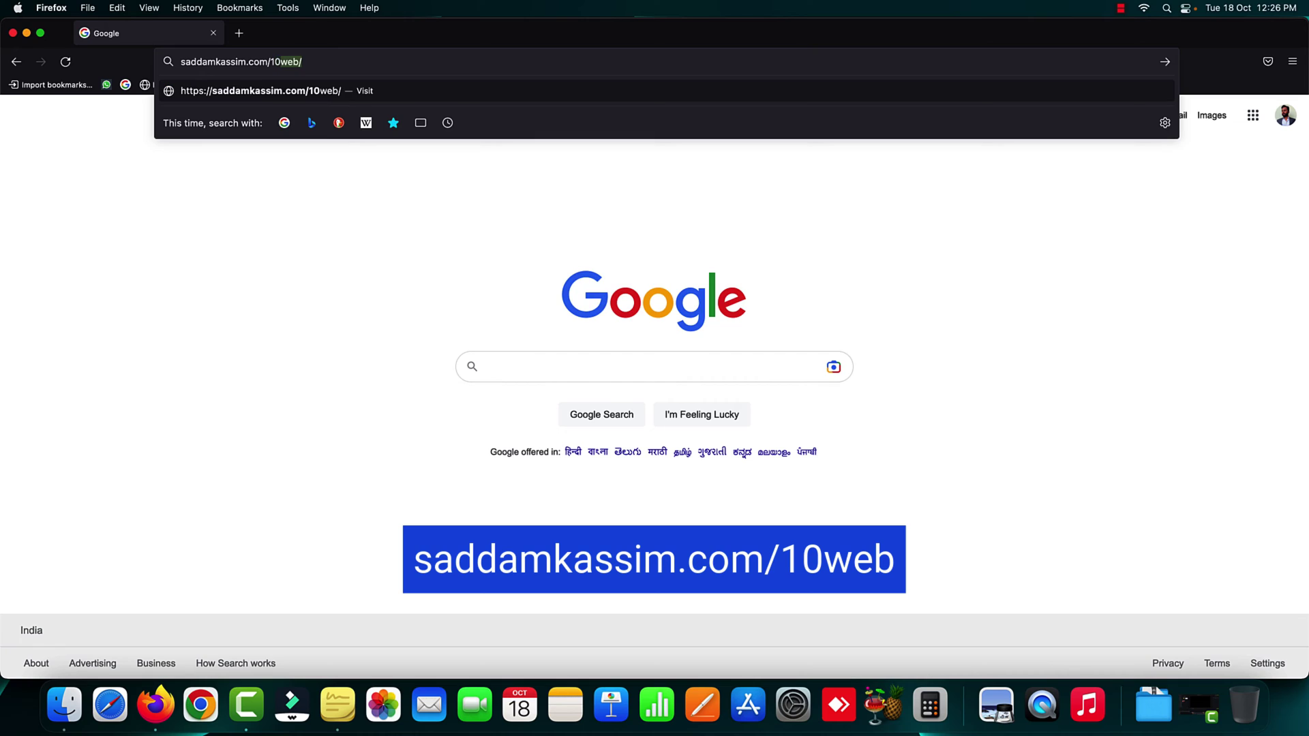
type("web")
key("BackSpace")
key("Return")
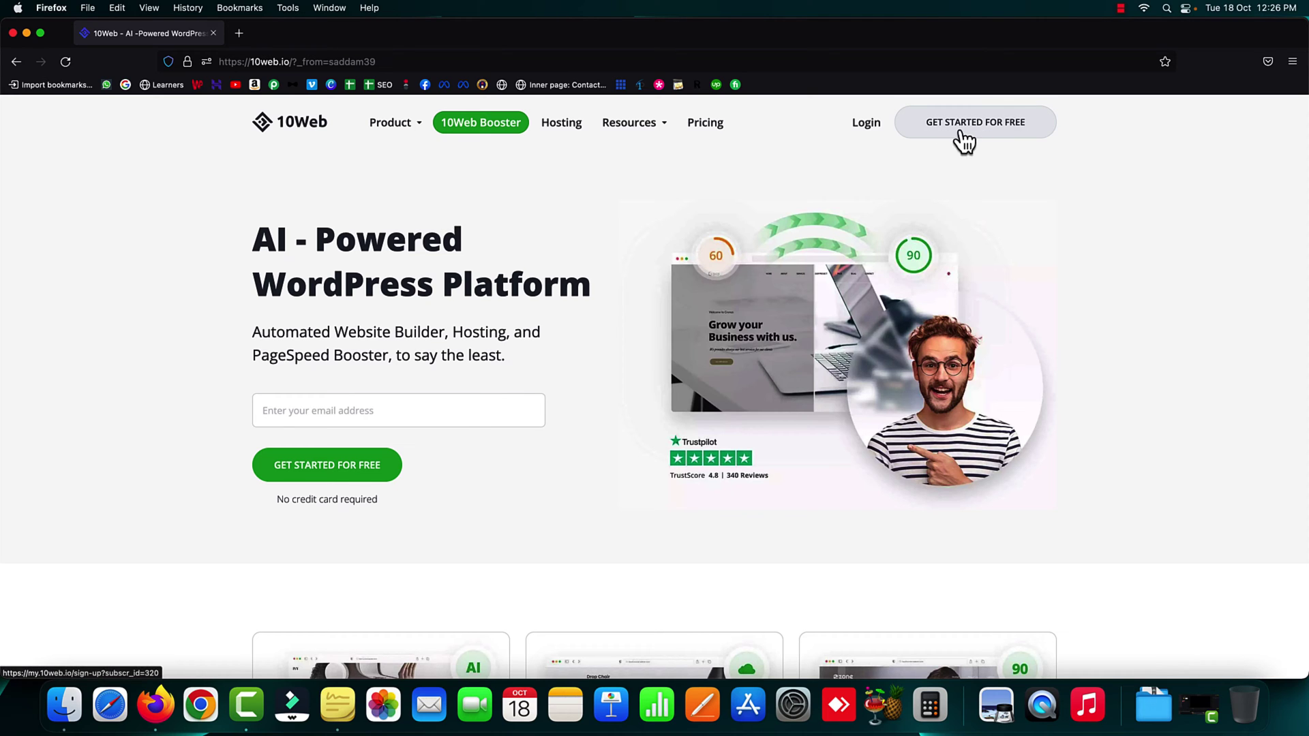
left_click(979, 131)
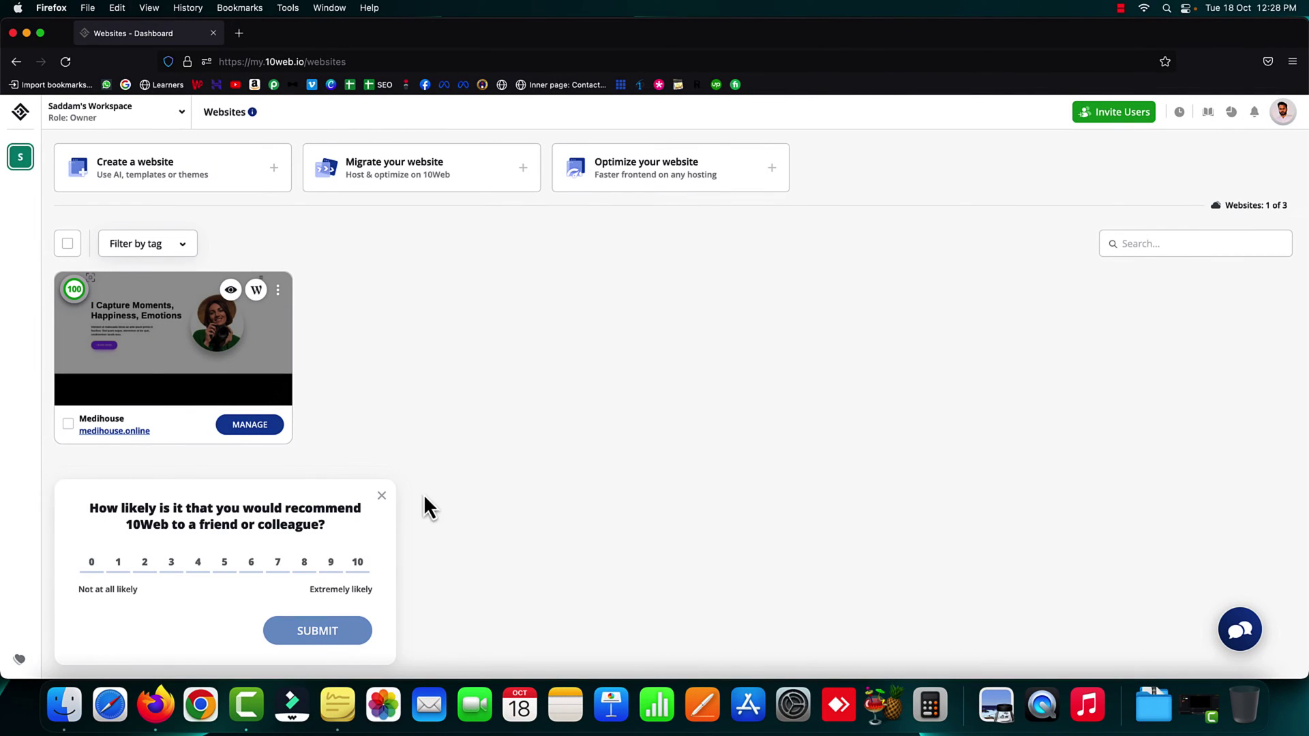
Dismiss the NPS survey and check Medihouse's PageSpeed scores of 100 desktop and 91 mobile
left_click(381, 498)
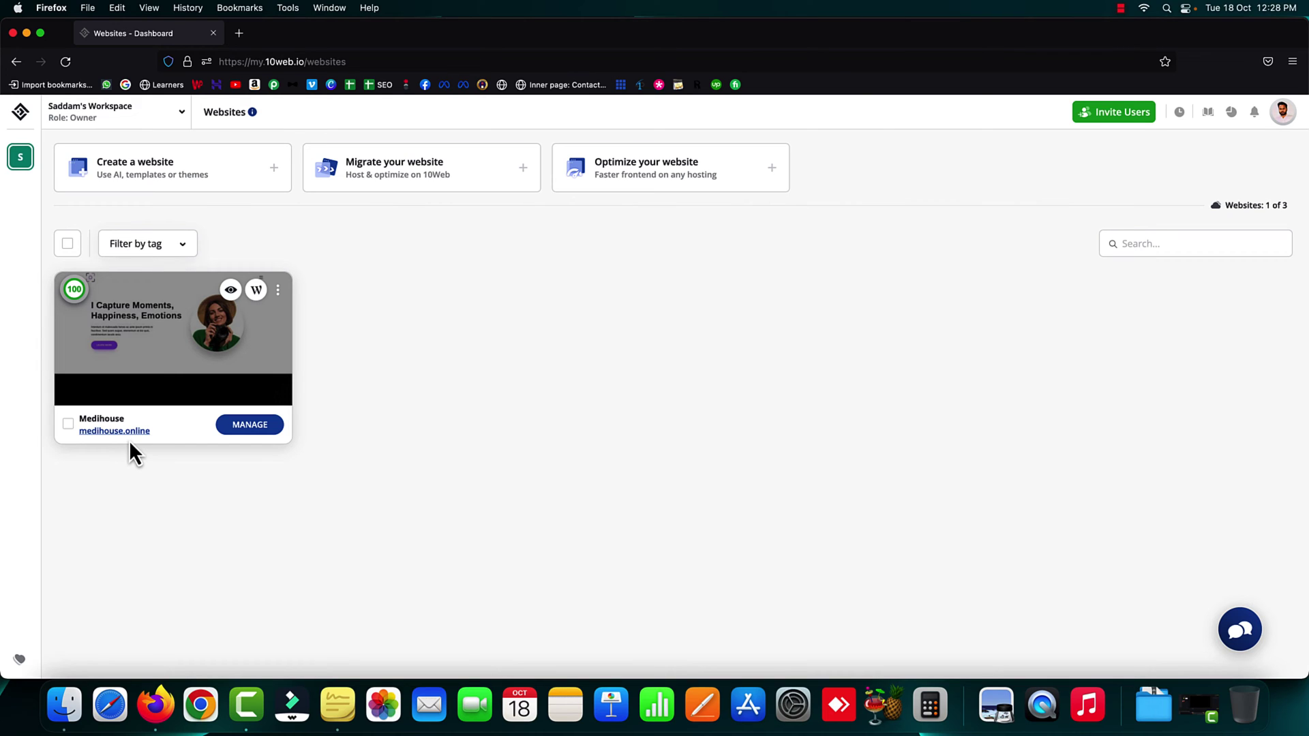
mouse_move(78, 300)
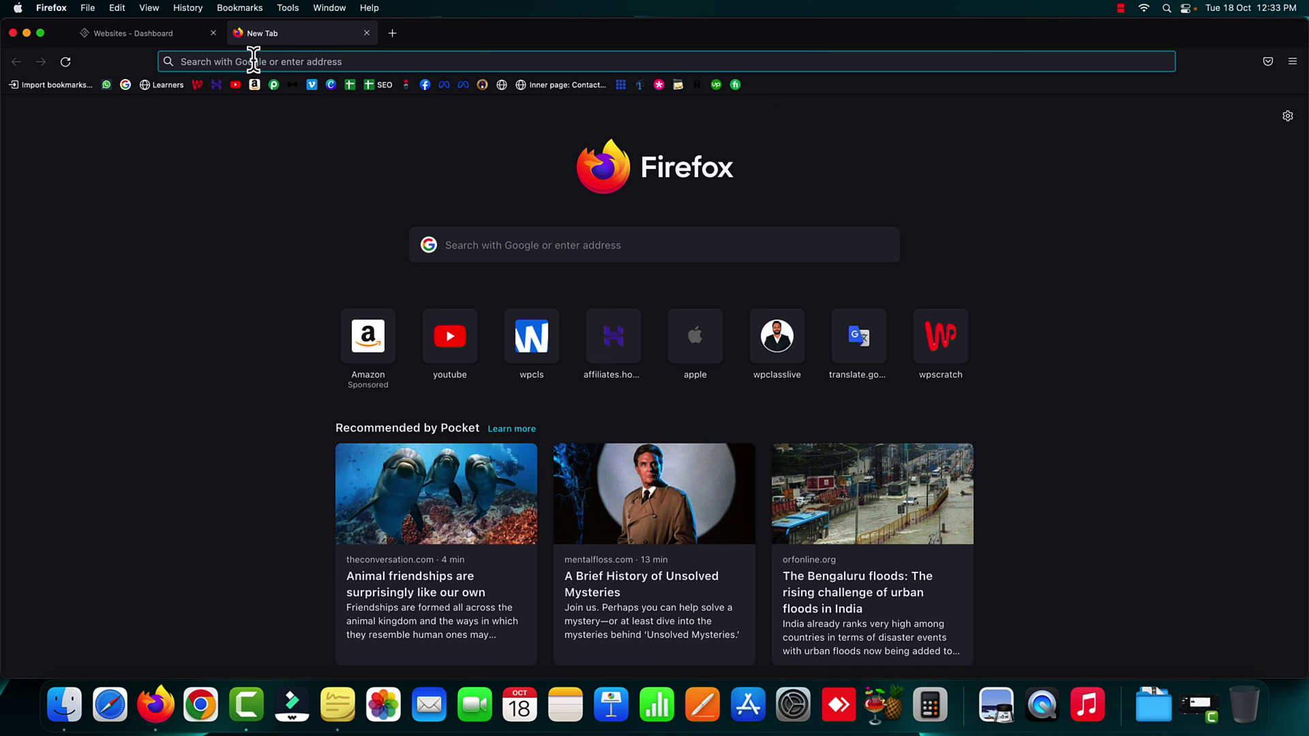
Go to the Add New Plugins page in the websoftglobal.com WordPress admin
type("websoftglobal.com/wp-admin/")
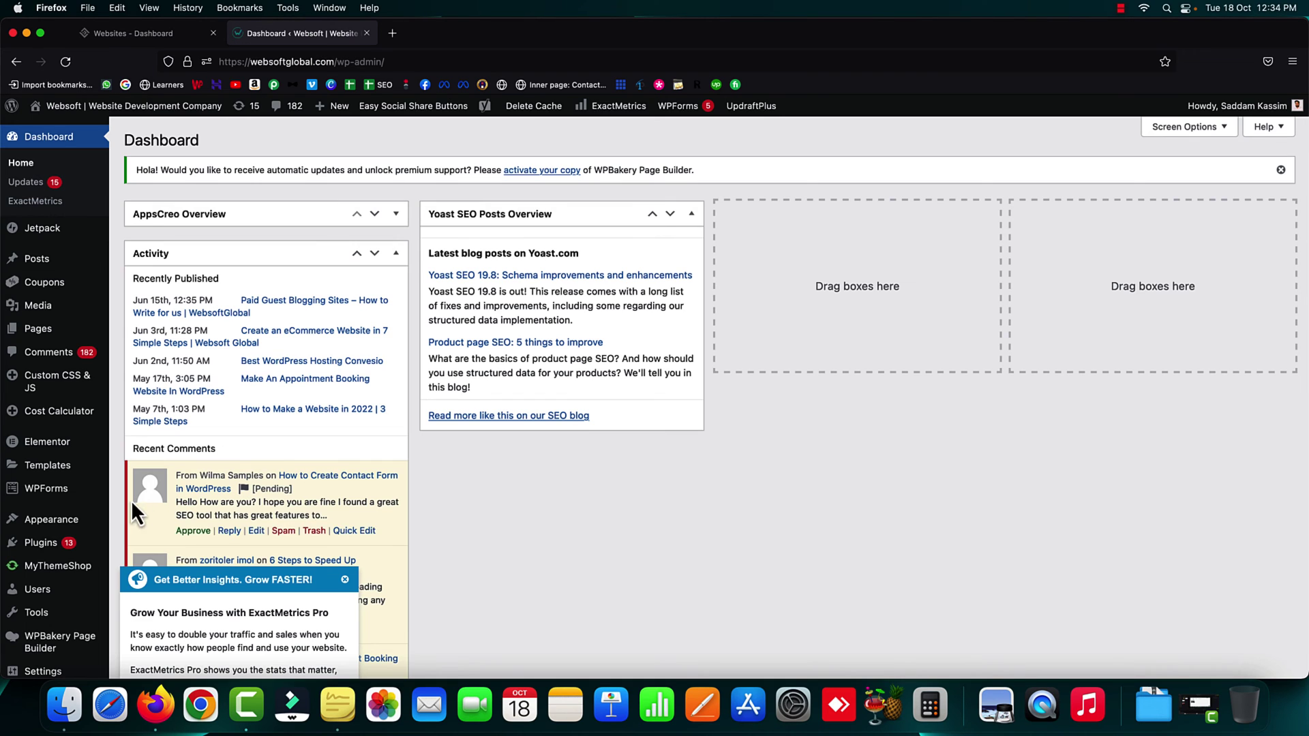
mouse_move(68, 546)
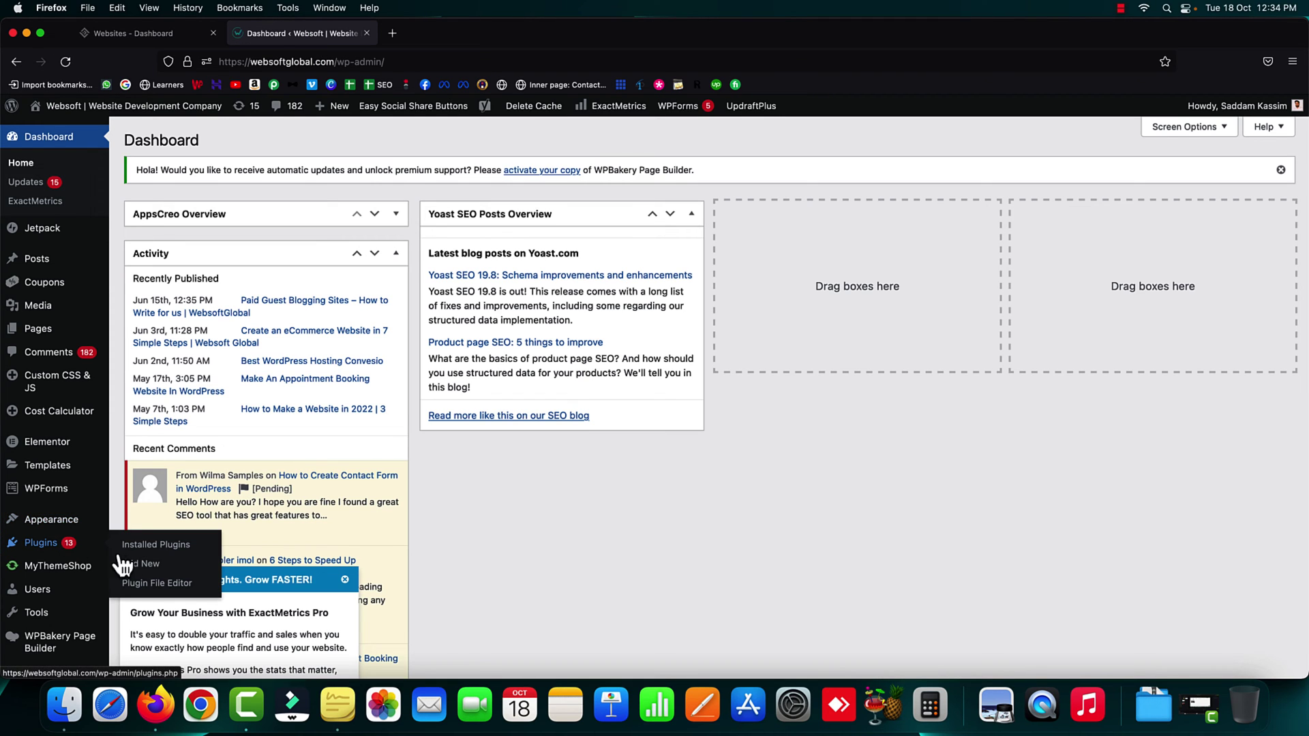
left_click(142, 570)
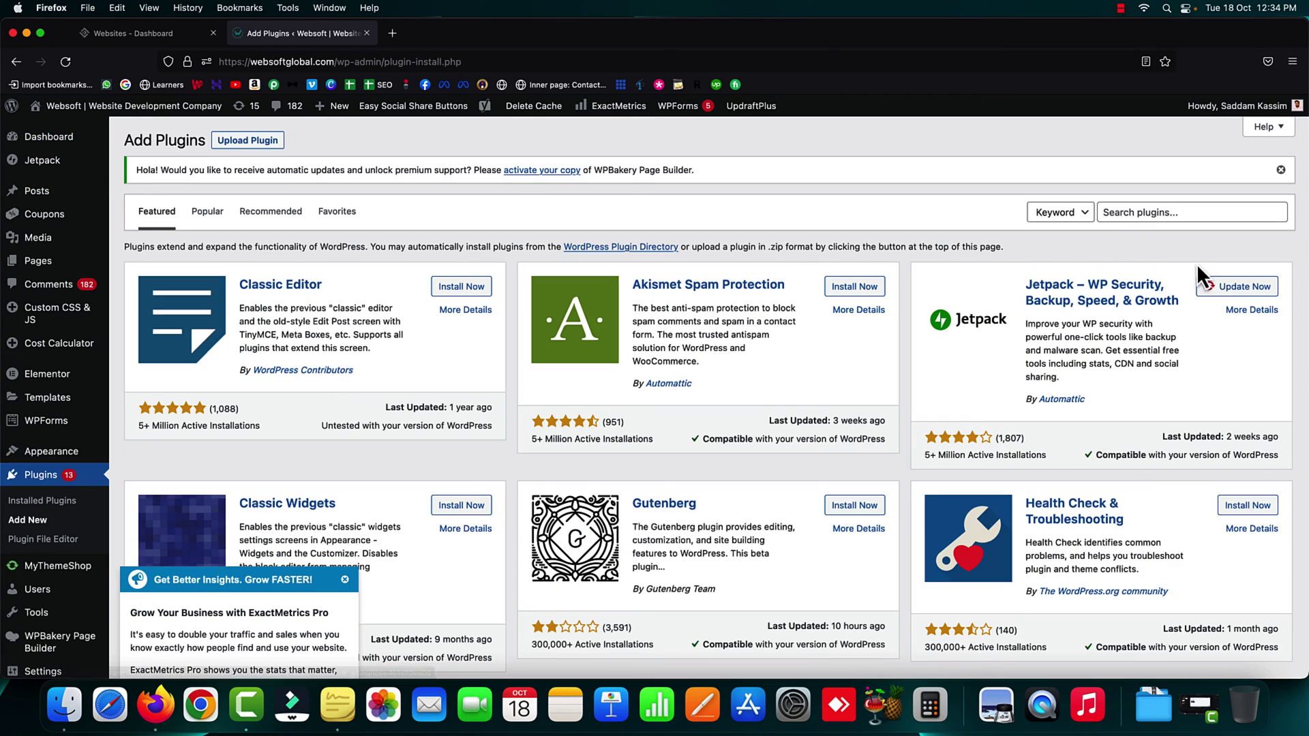
Search for '10web' and install 10Web Booster, noting its 10,000+ active installations
left_click(1165, 213)
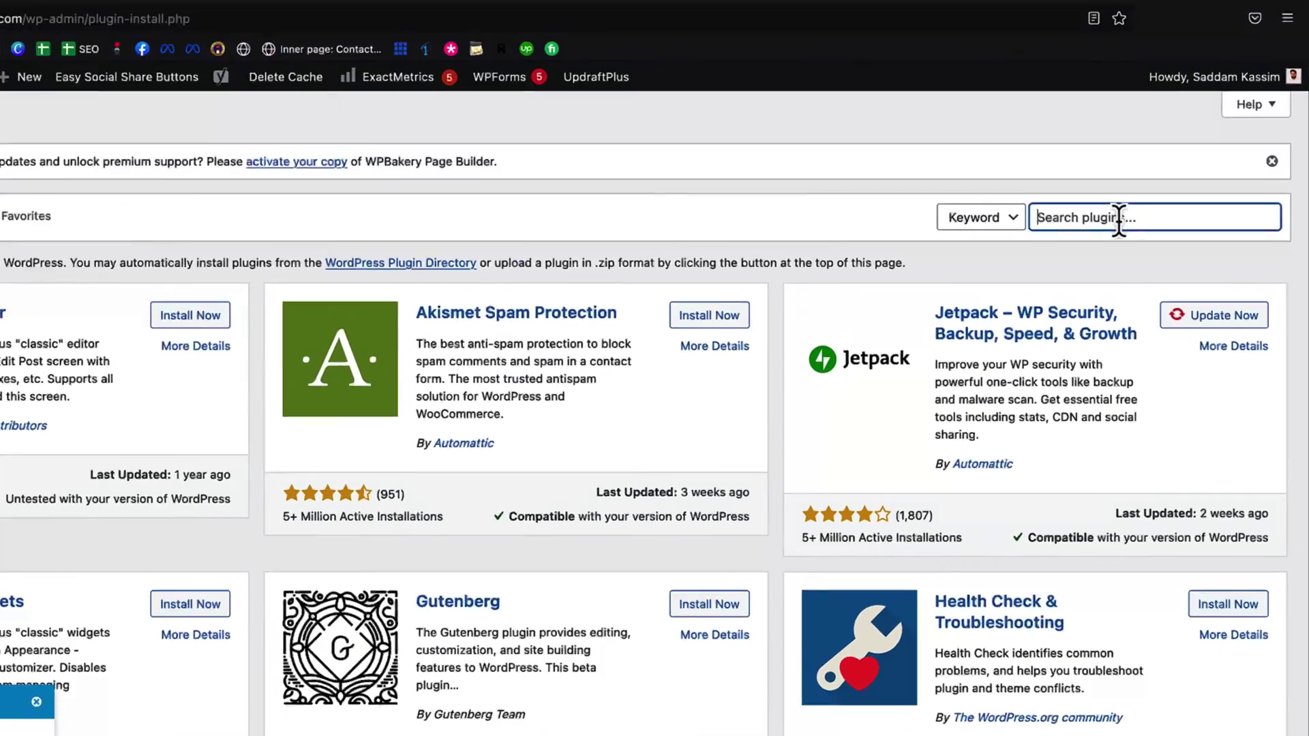
type("10we")
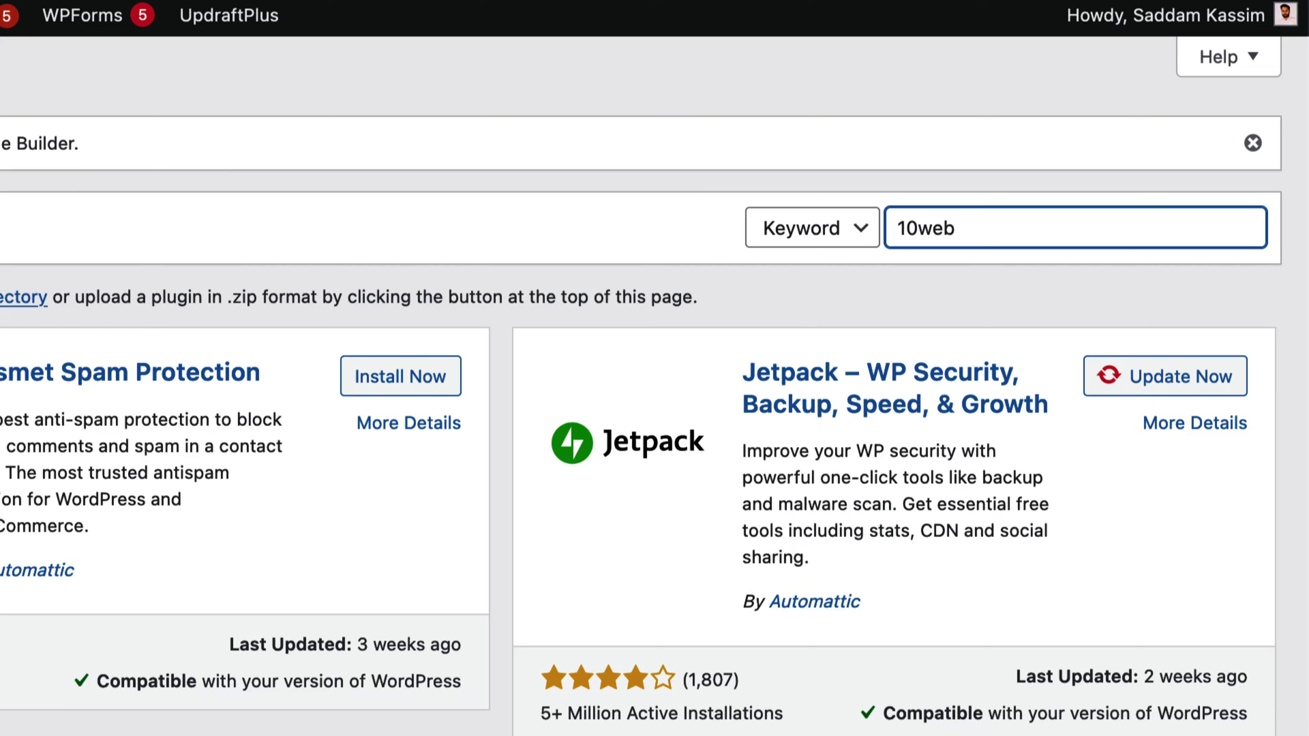
type("b")
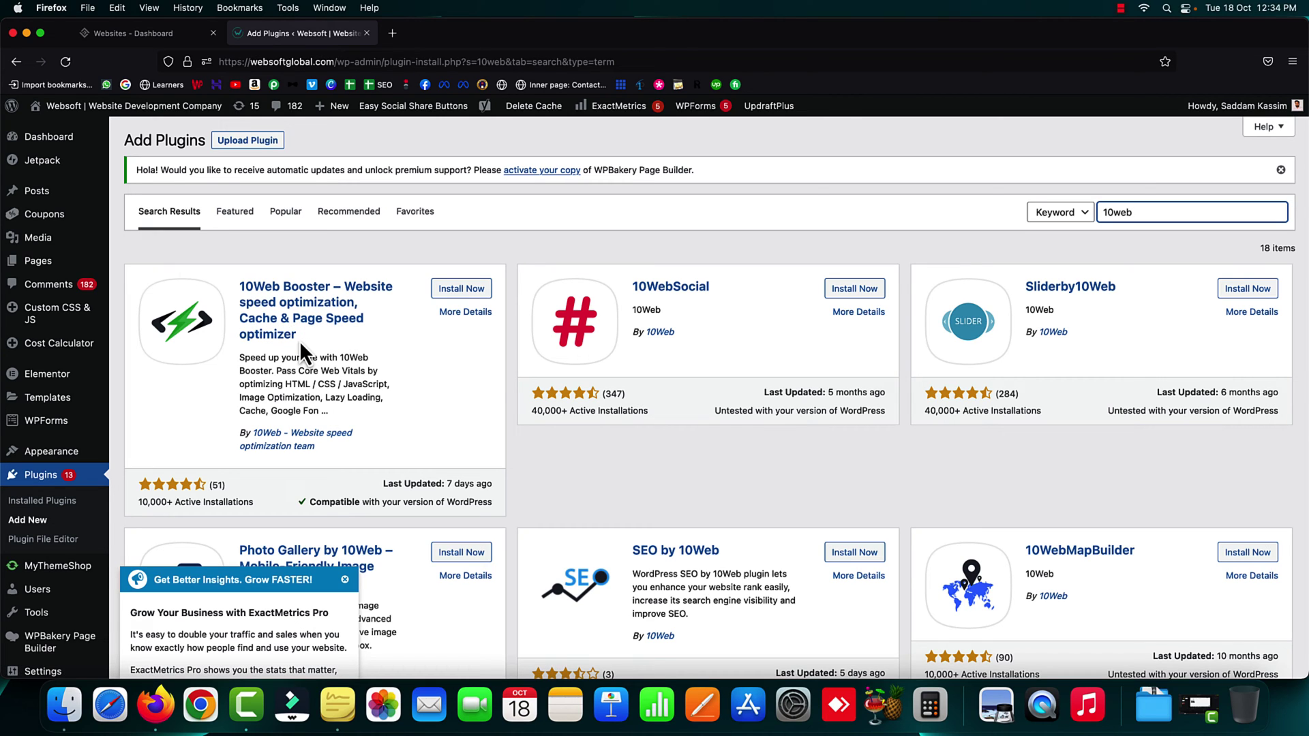
left_click(145, 506)
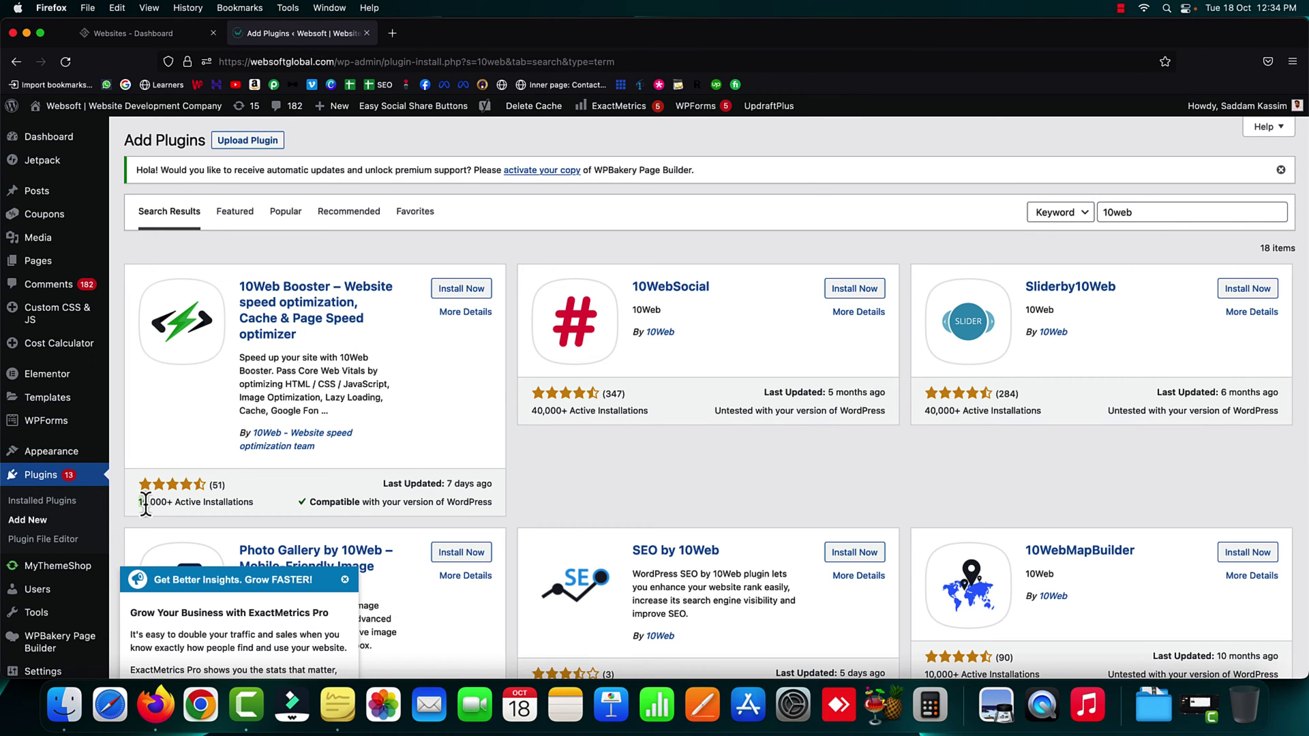
left_click_drag(191, 508, 240, 508)
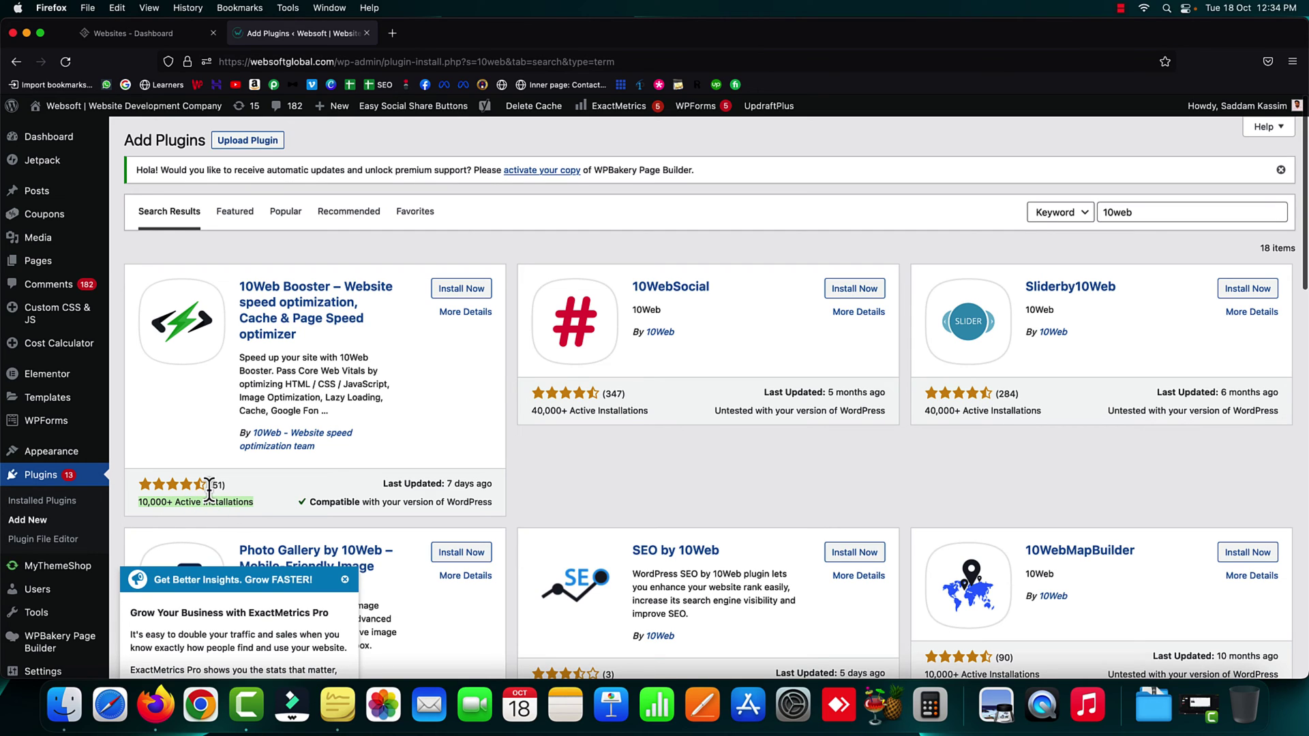
left_click(477, 289)
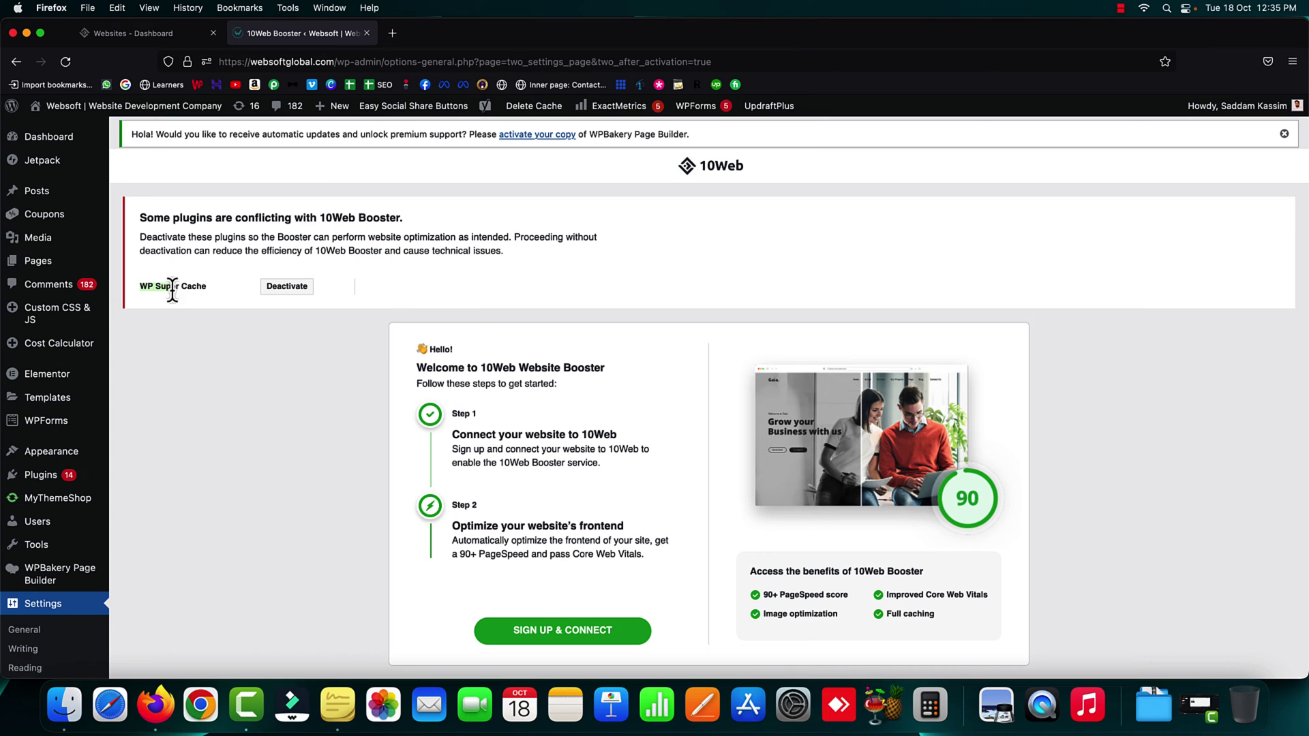
Deactivate the conflicting WP Super Cache plugin from the 10Web Booster welcome page
left_click(287, 287)
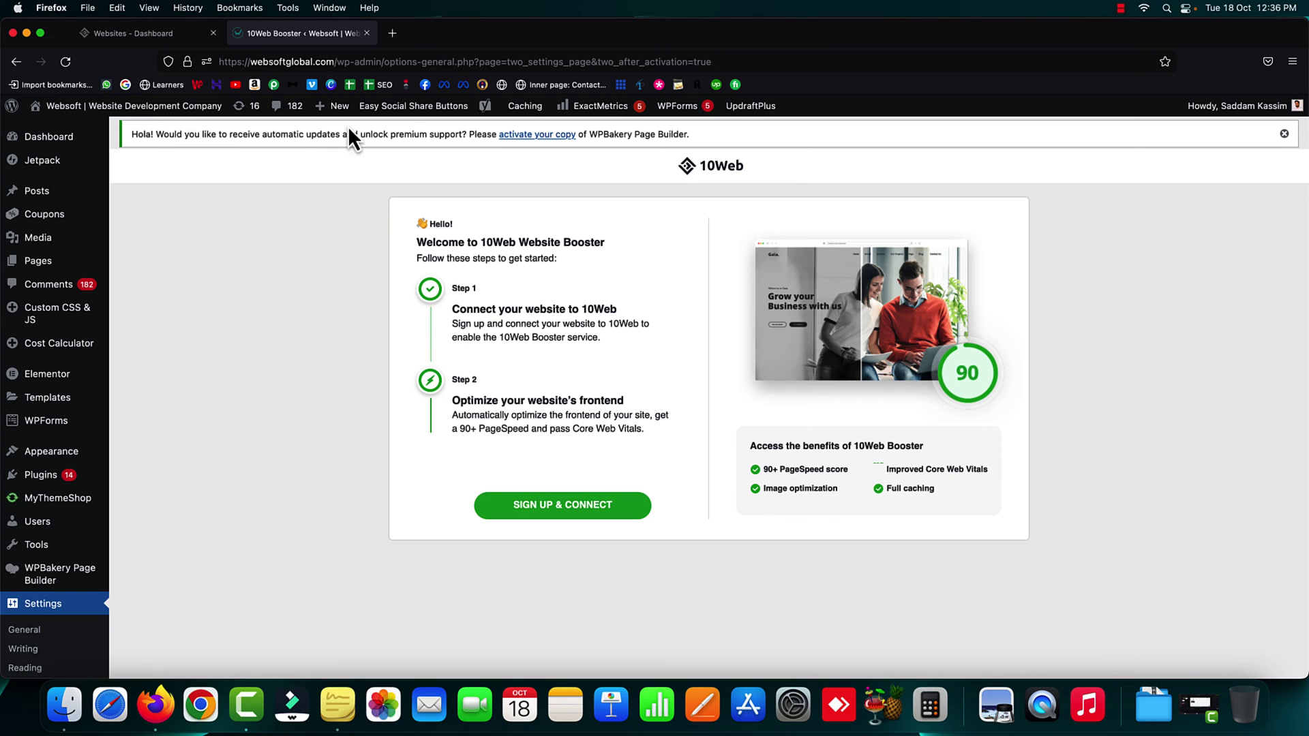
Return to the 10Web Booster setup and connect websoftglobal.com, starting its current-score analysis
left_click(269, 34)
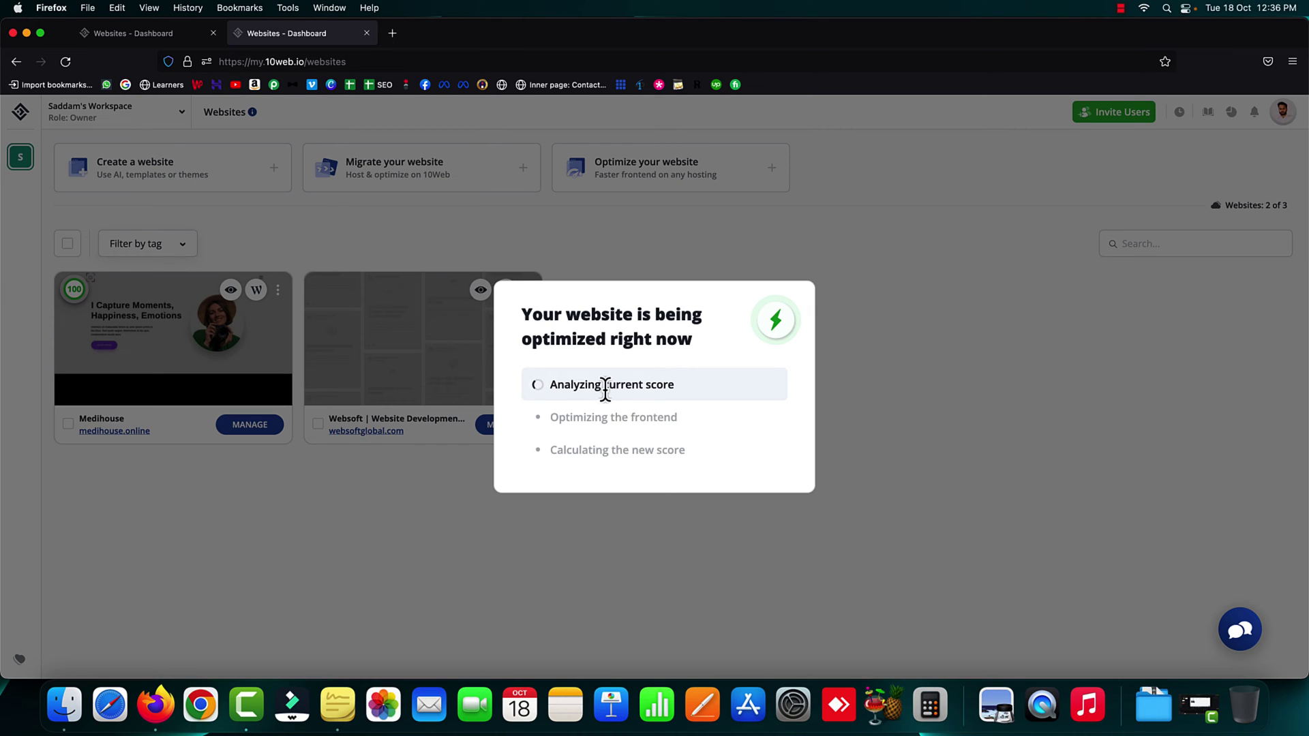
left_click_drag(604, 385, 675, 386)
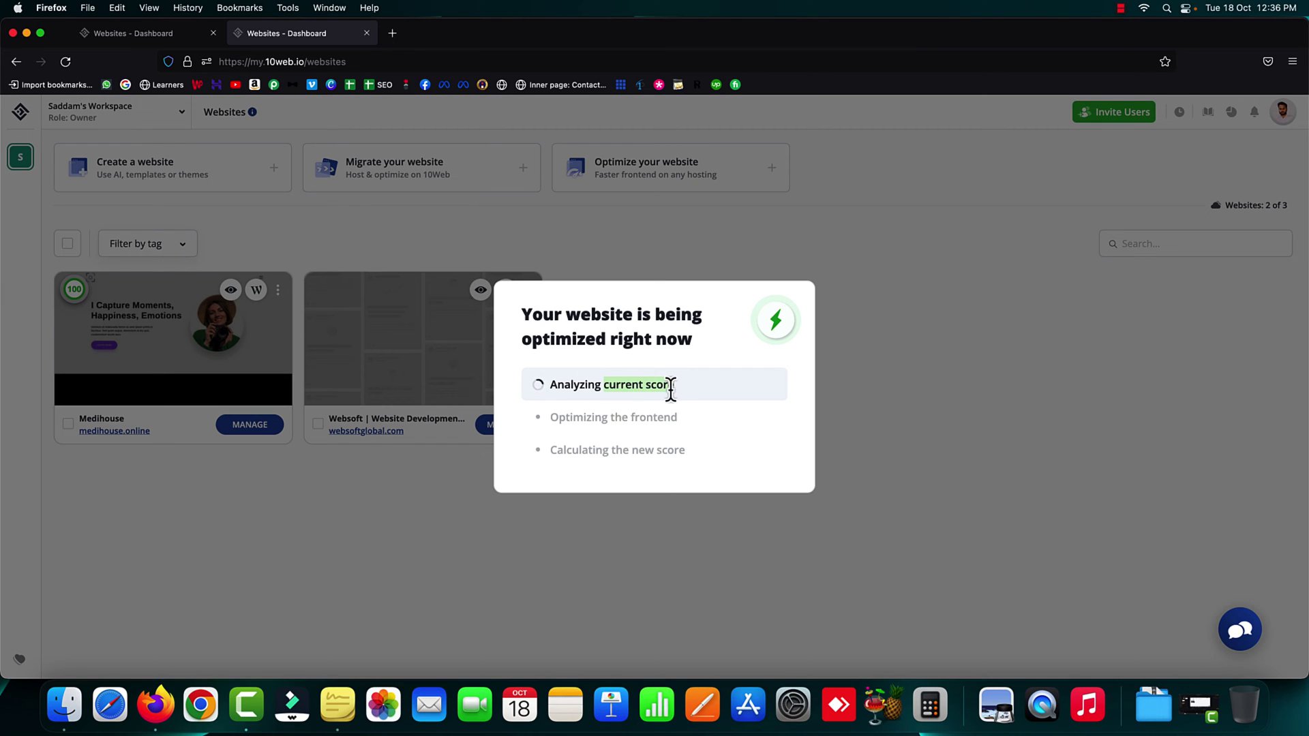
Run a PageSpeed Insights analysis on websoftglobal.com in a new tab
left_click(396, 35)
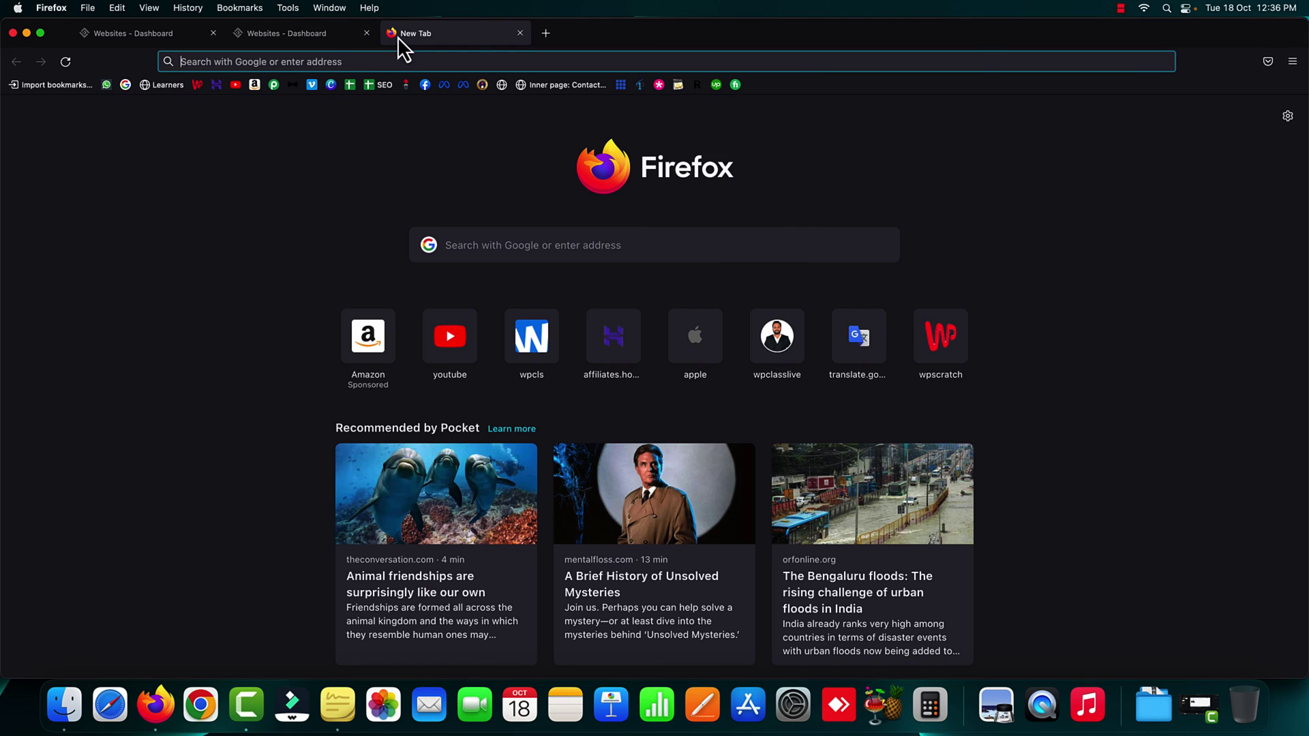
type("pagespeed.web.dev/")
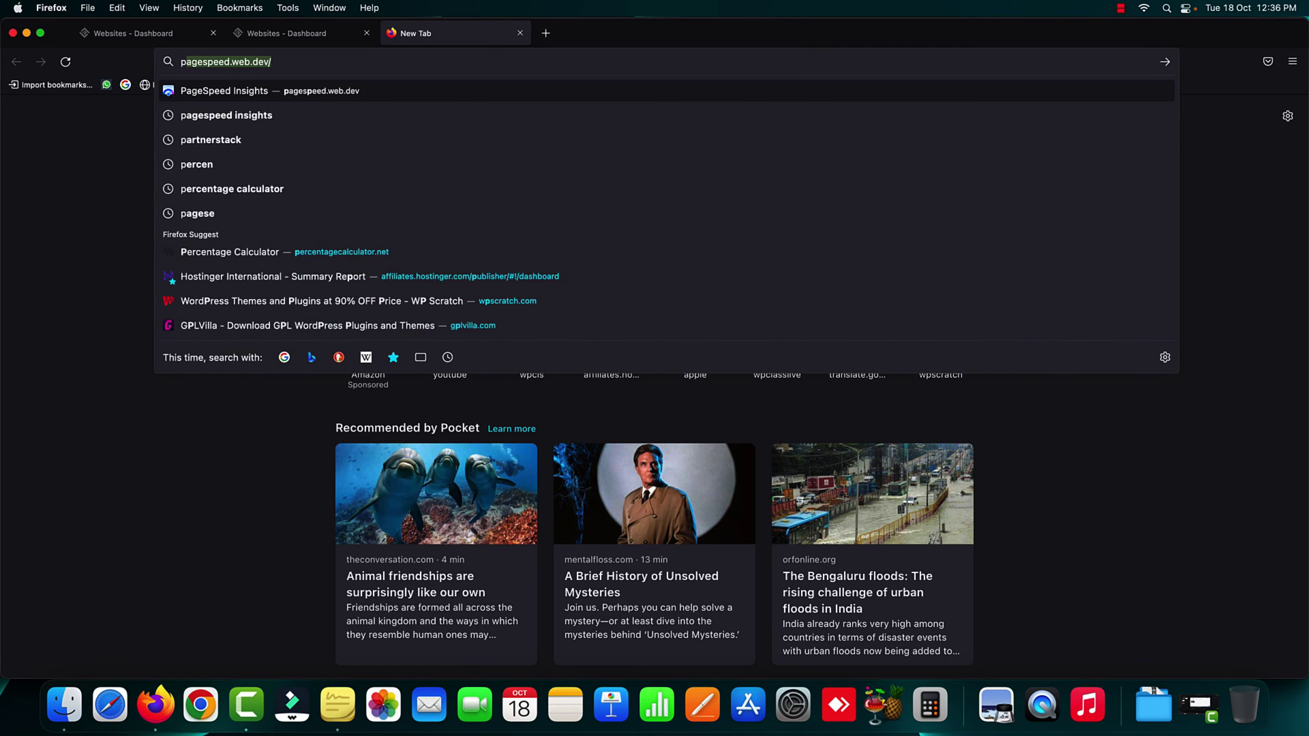
key("Return")
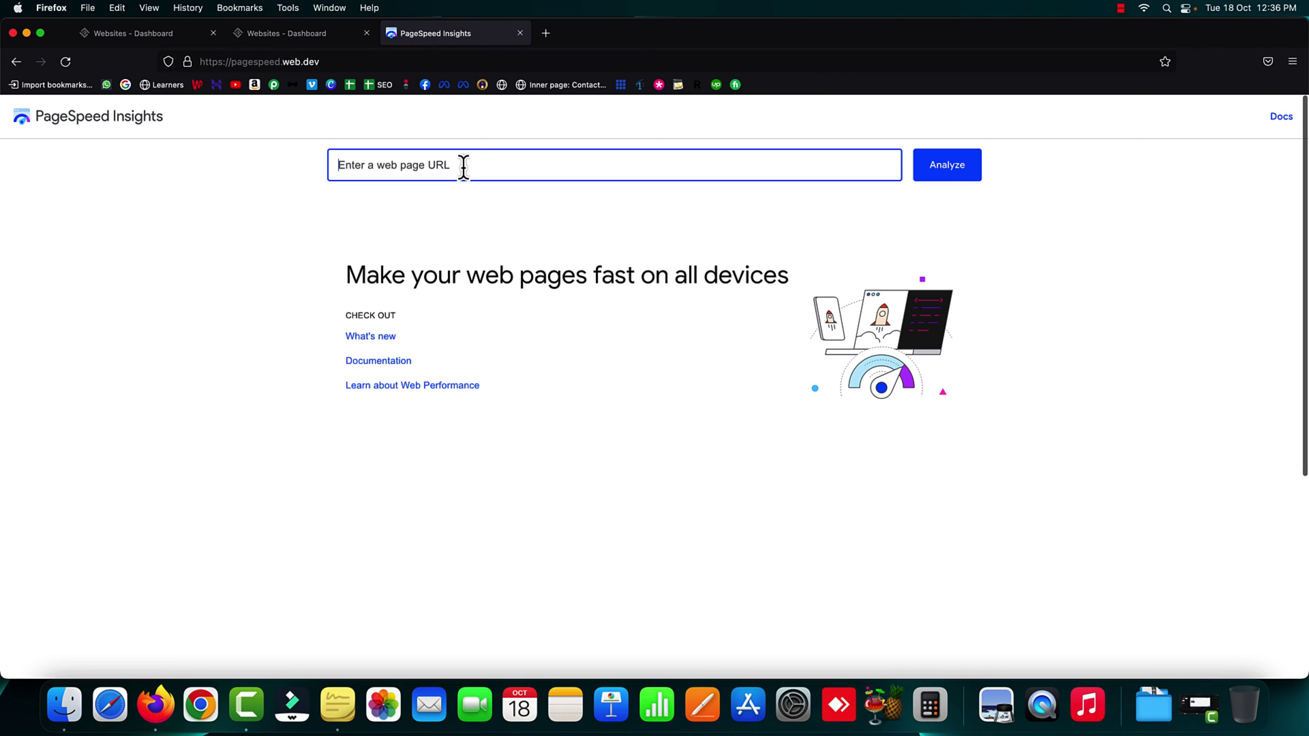
type("webso")
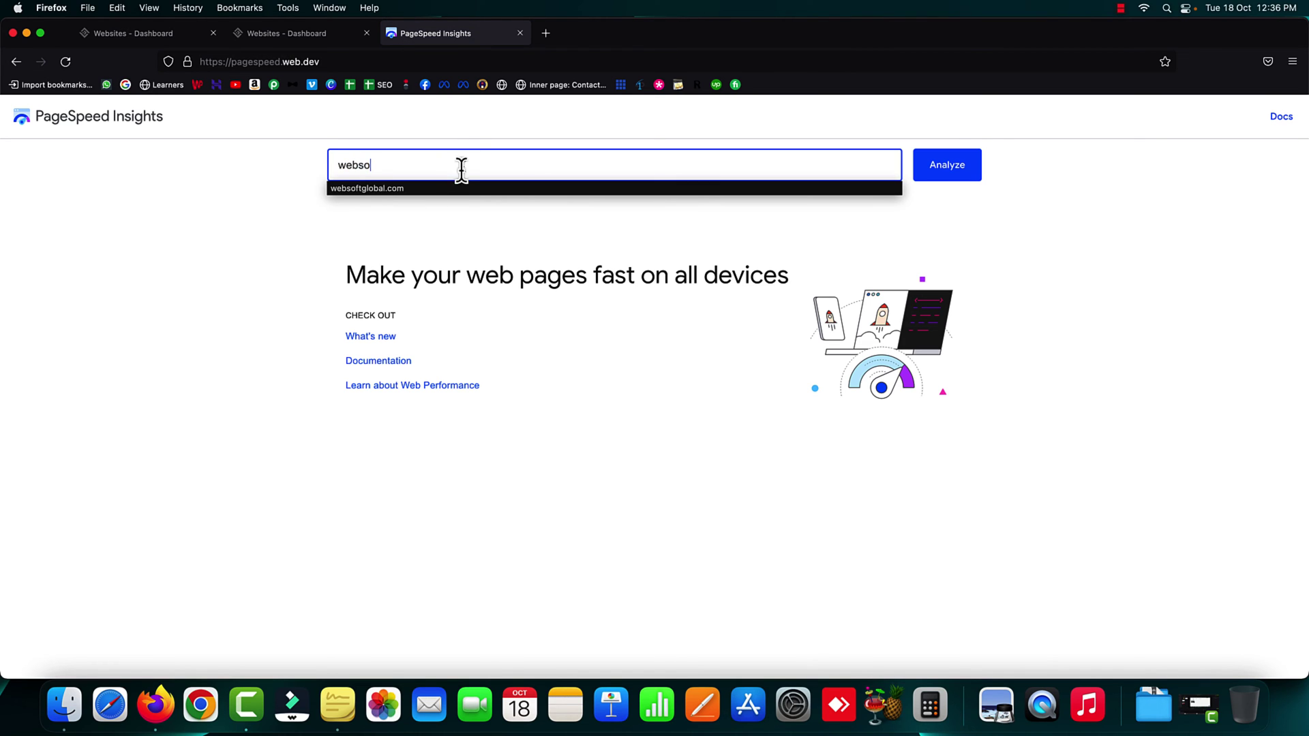
left_click(443, 189)
left_click(938, 167)
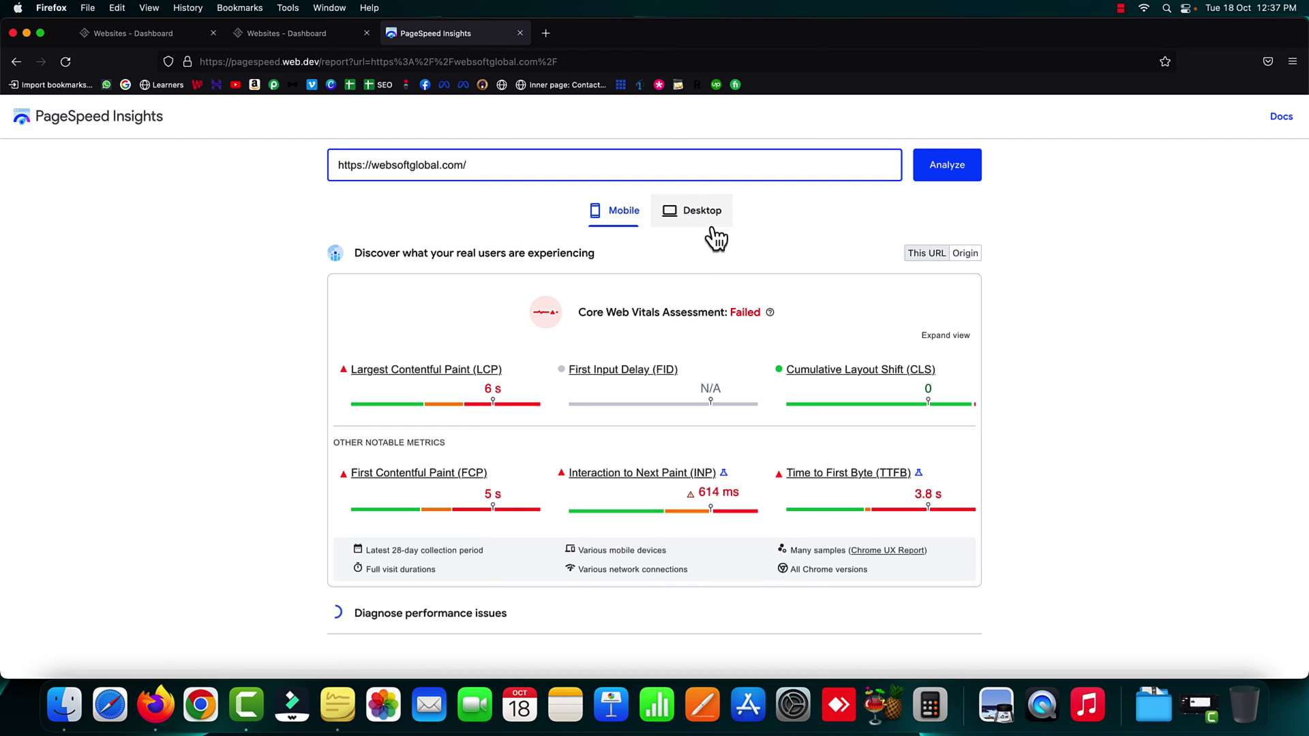
Note the mobile performance score of 45, then the desktop score of 79
scroll(529, 371, "down", 5)
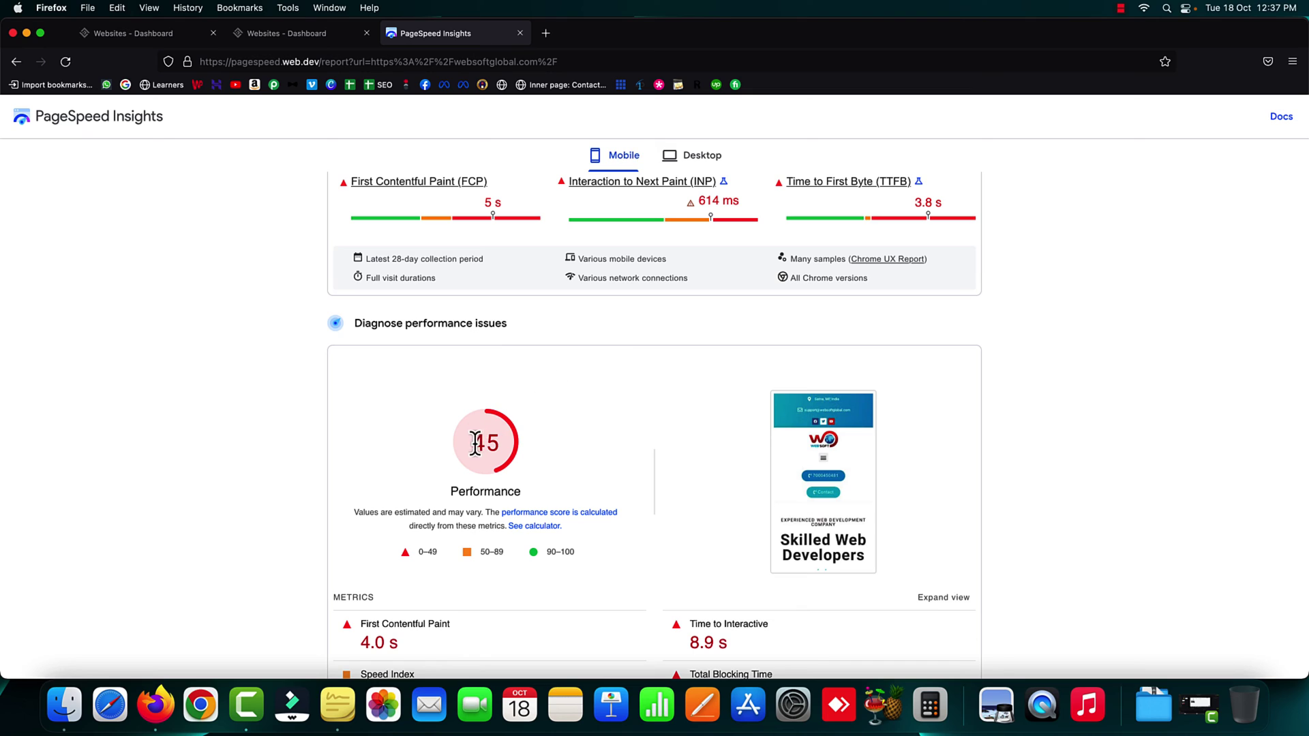
left_click_drag(470, 442, 494, 442)
left_click(690, 157)
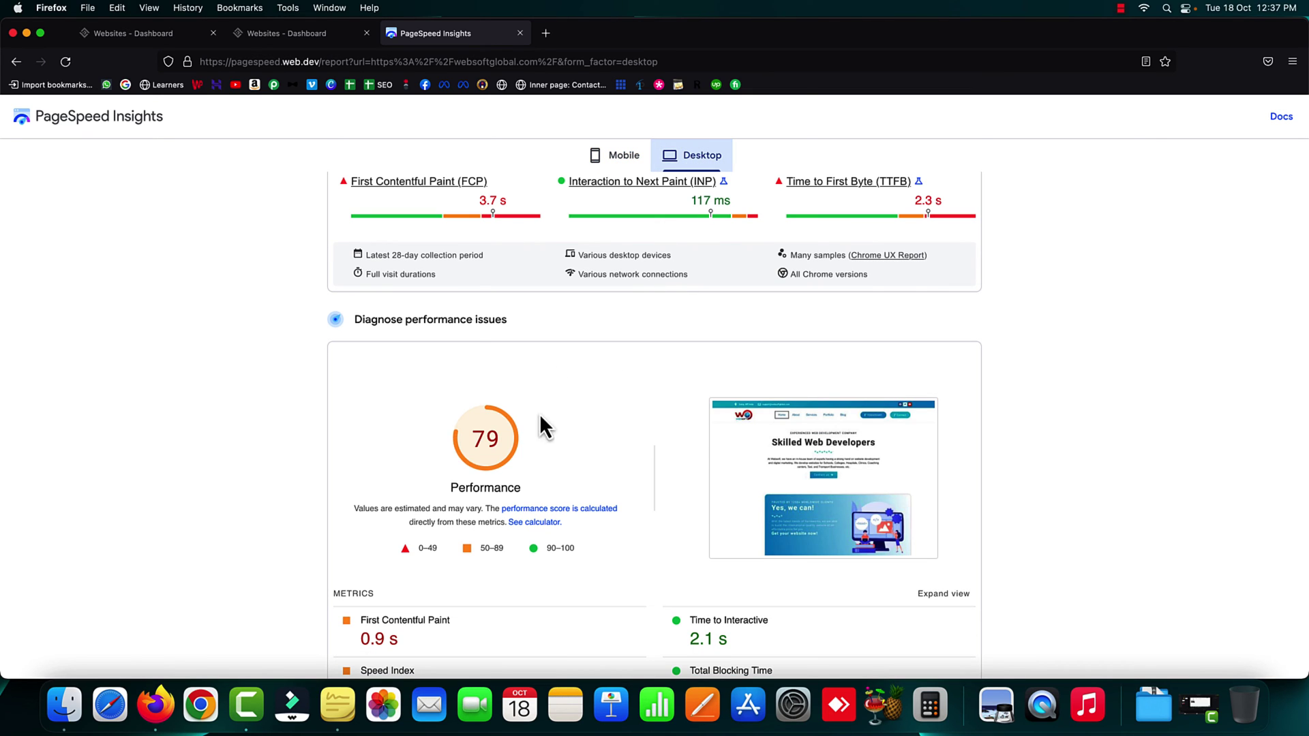
left_click_drag(472, 439, 493, 439)
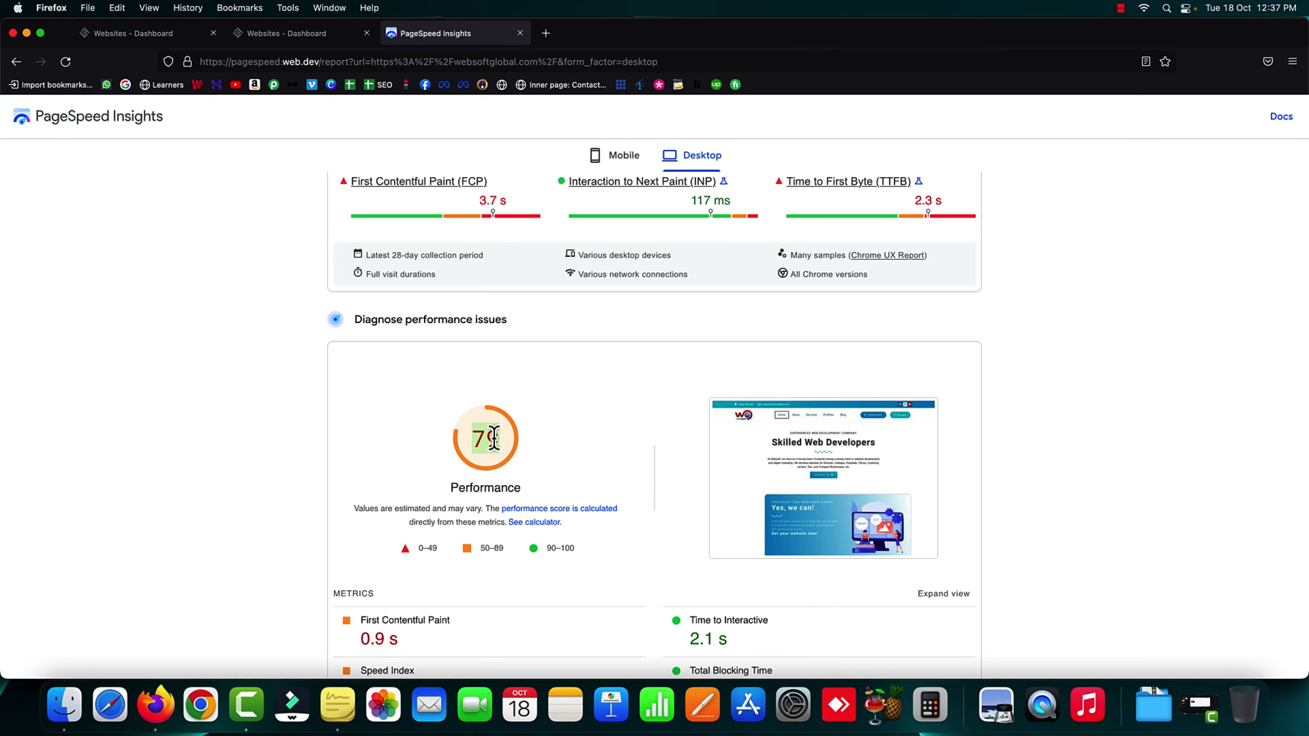
Review 10Web's Congrats summary: desktop score 84 to 98, mobile 32 to 90
left_click(322, 37)
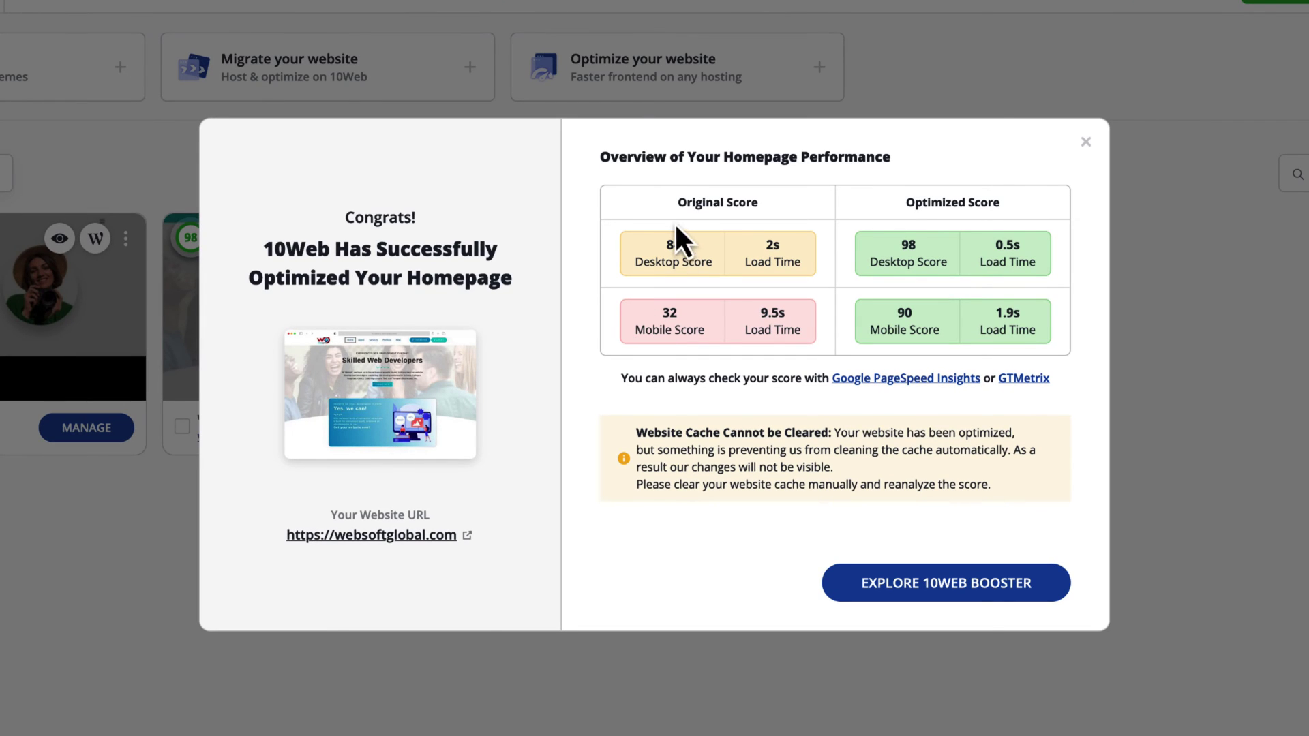
triple_click(692, 205)
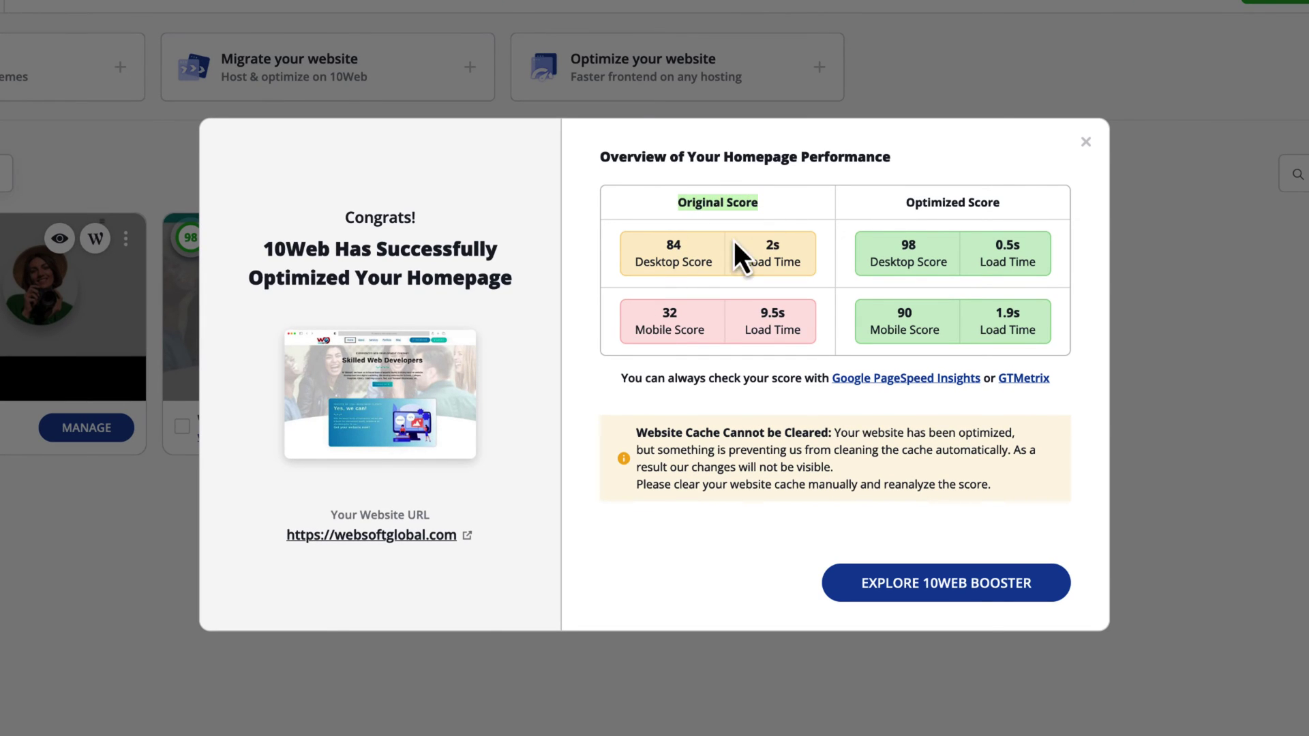
double_click(669, 246)
double_click(661, 317)
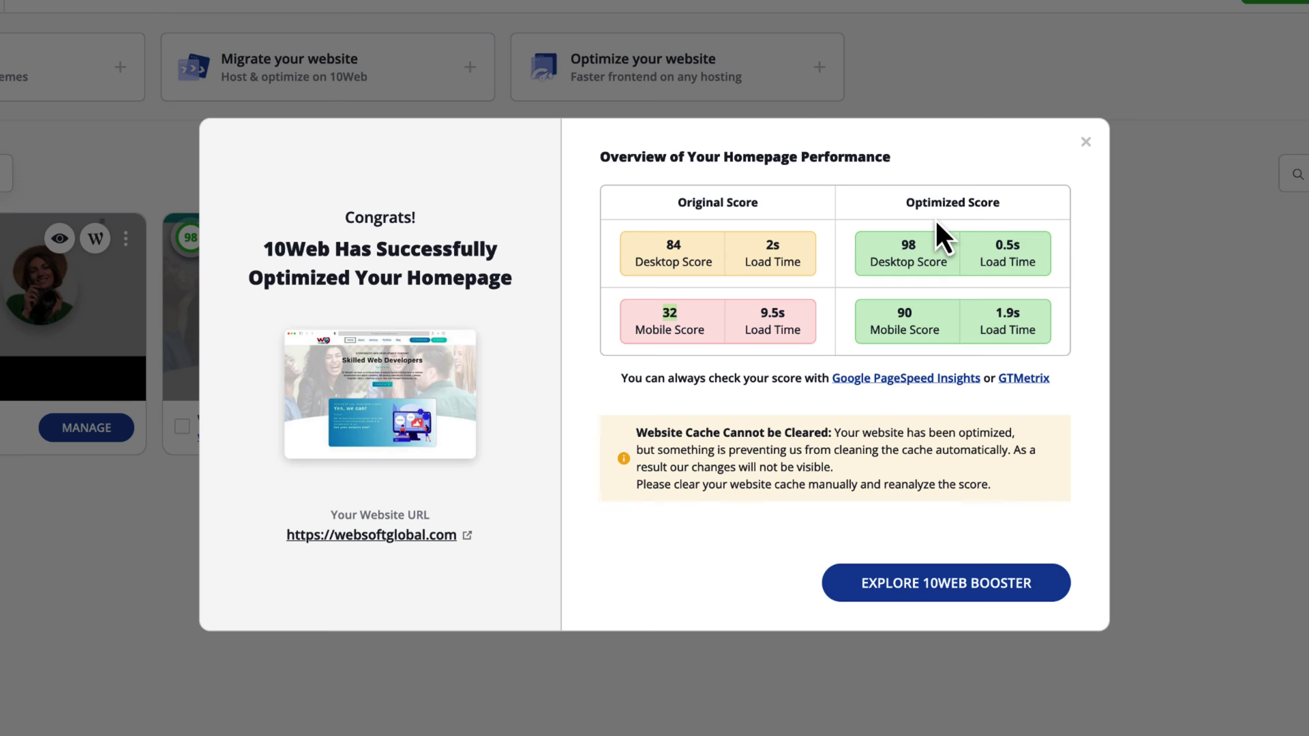
double_click(906, 246)
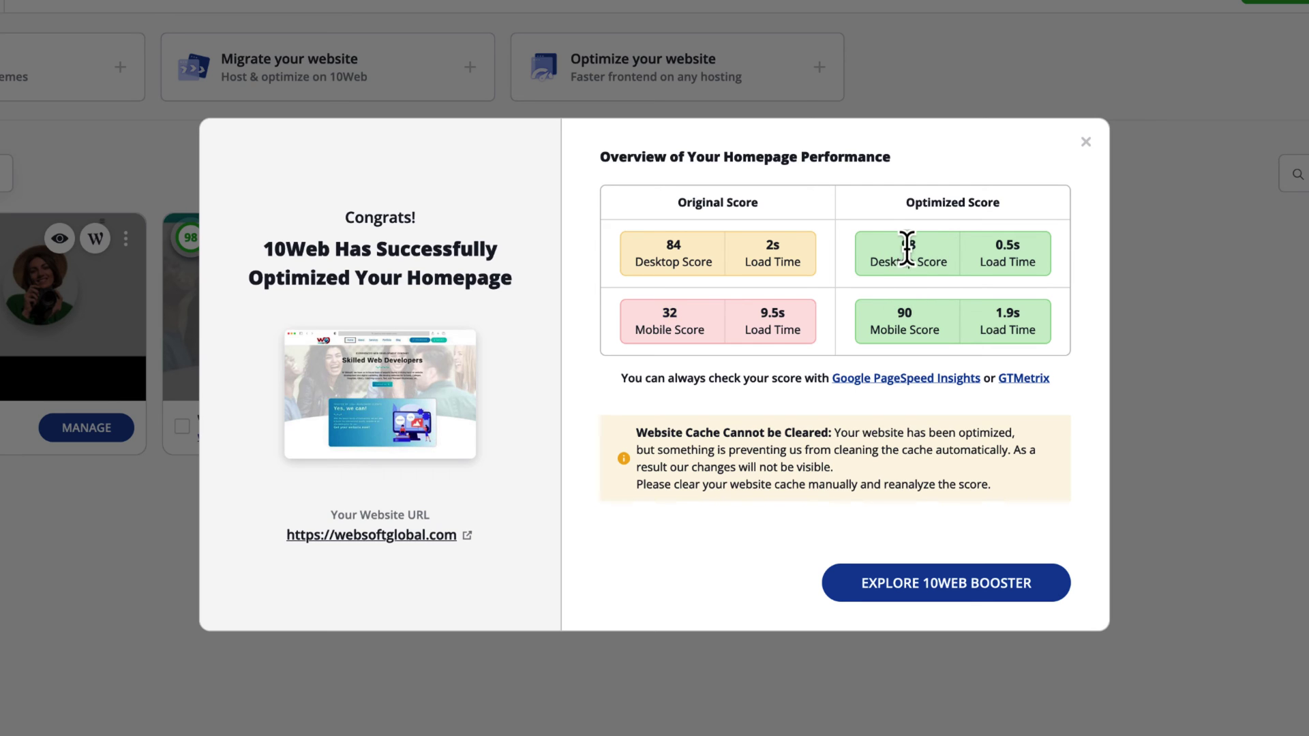
double_click(907, 315)
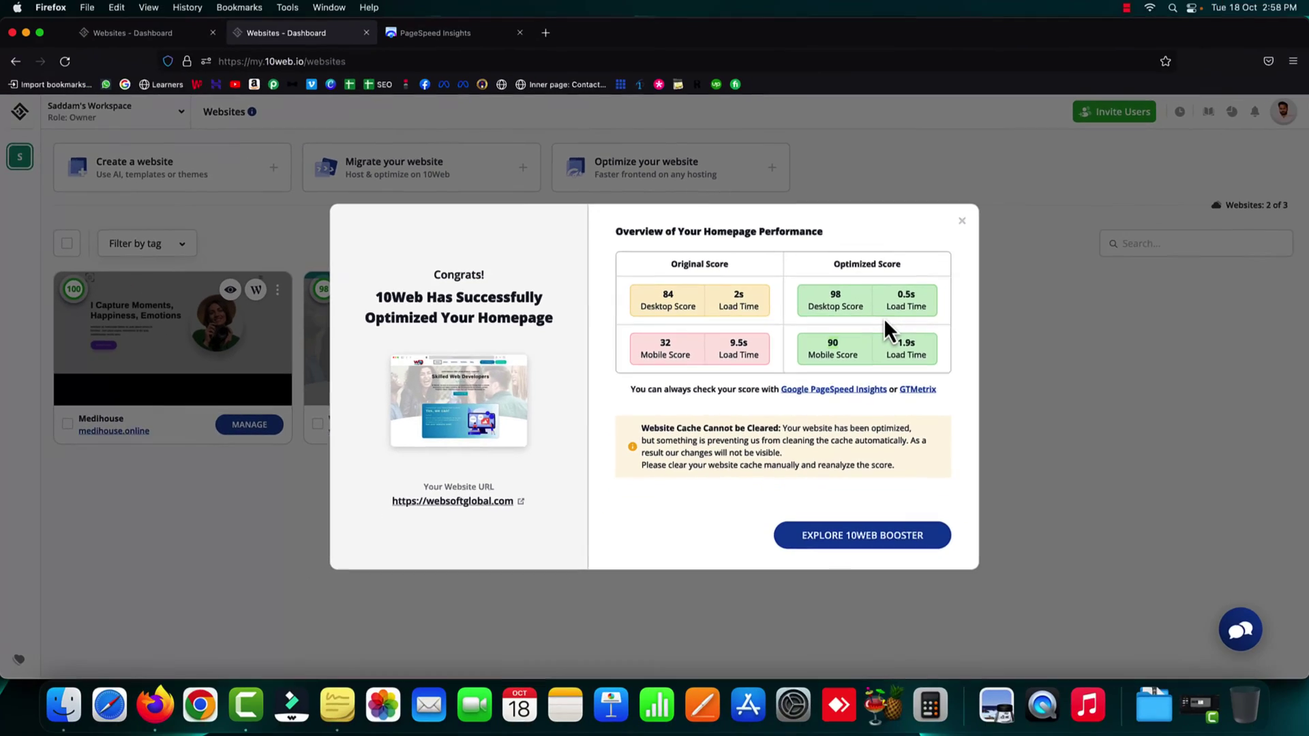
Rerun PageSpeed Insights on websoftglobal.com and check the 93 mobile and 95 desktop scores
left_click(545, 32)
type("pagespeed.web.dev/")
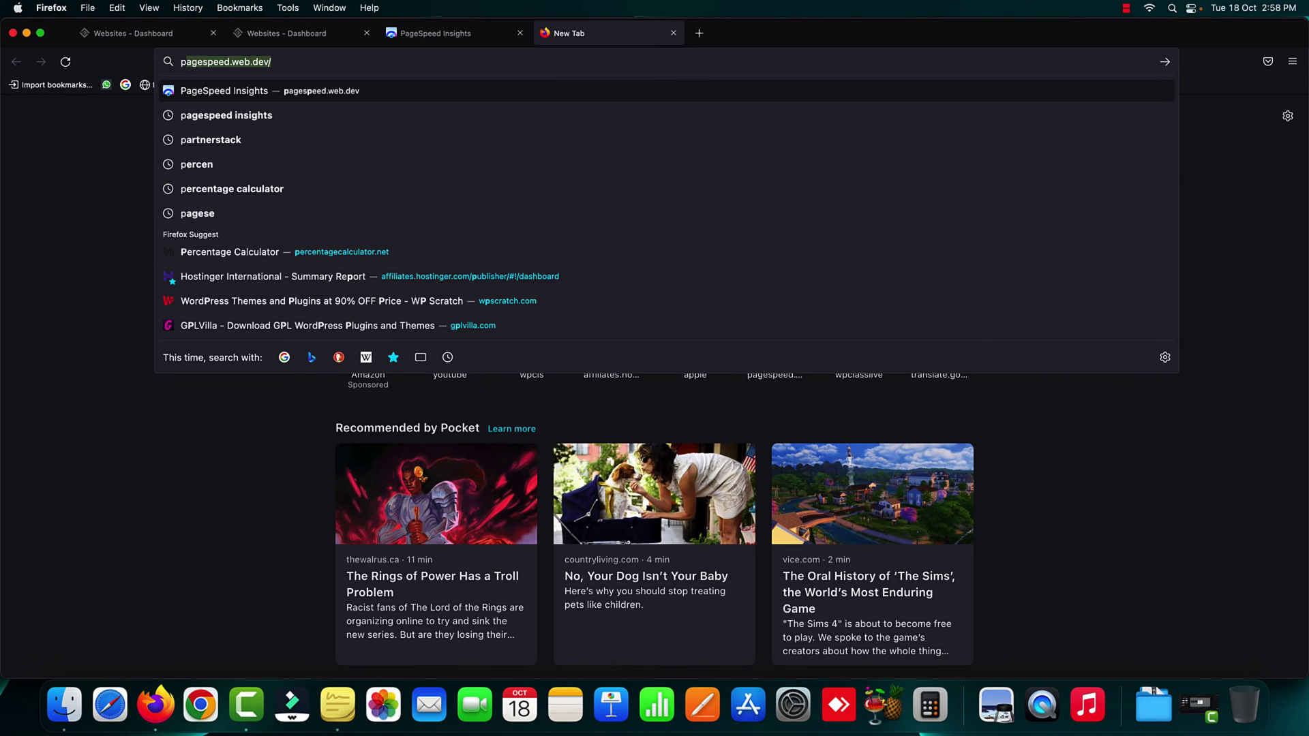
key("Right")
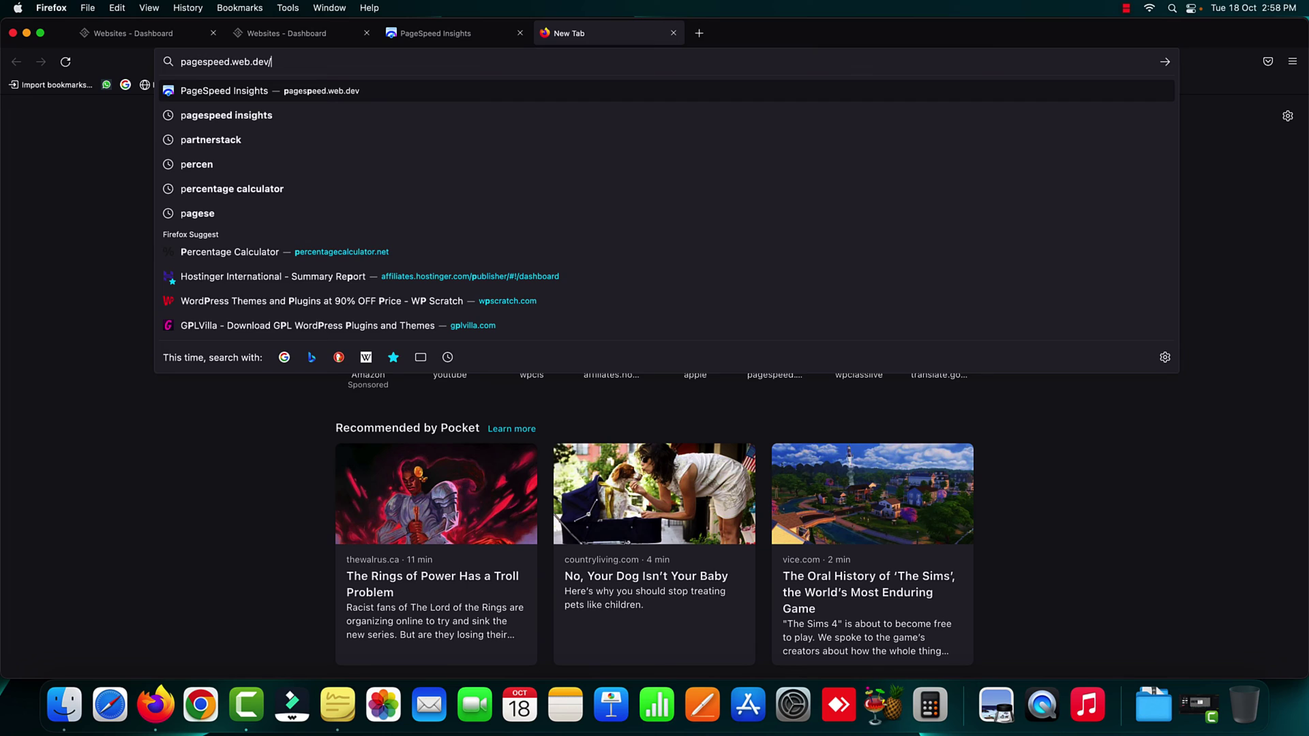
key("Return")
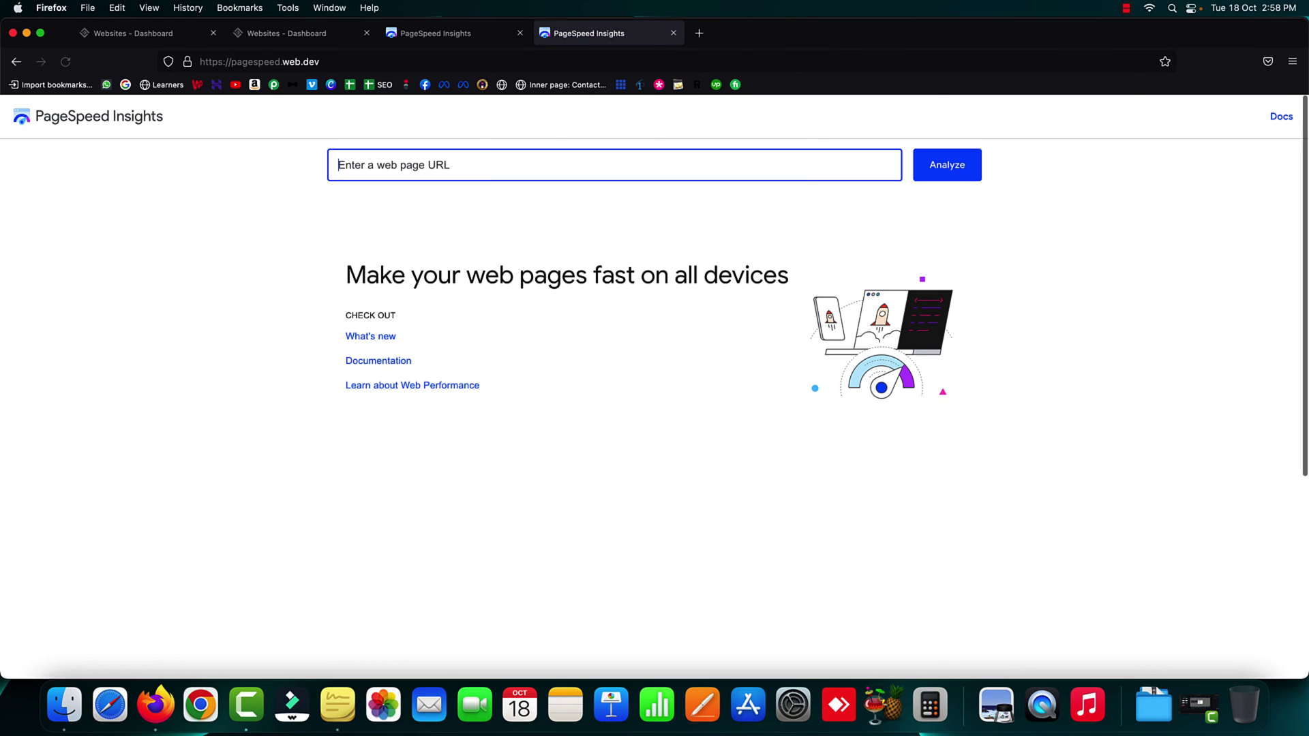
type("webs")
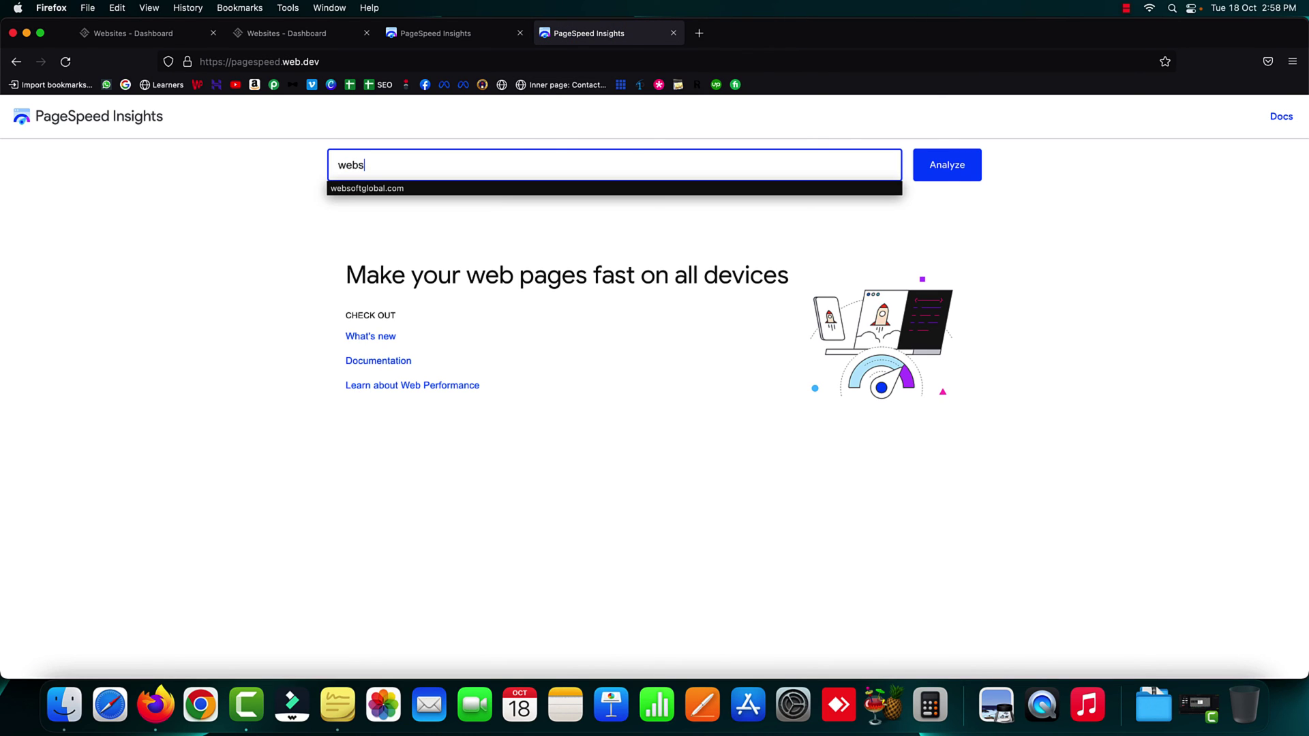
type("o")
left_click(429, 188)
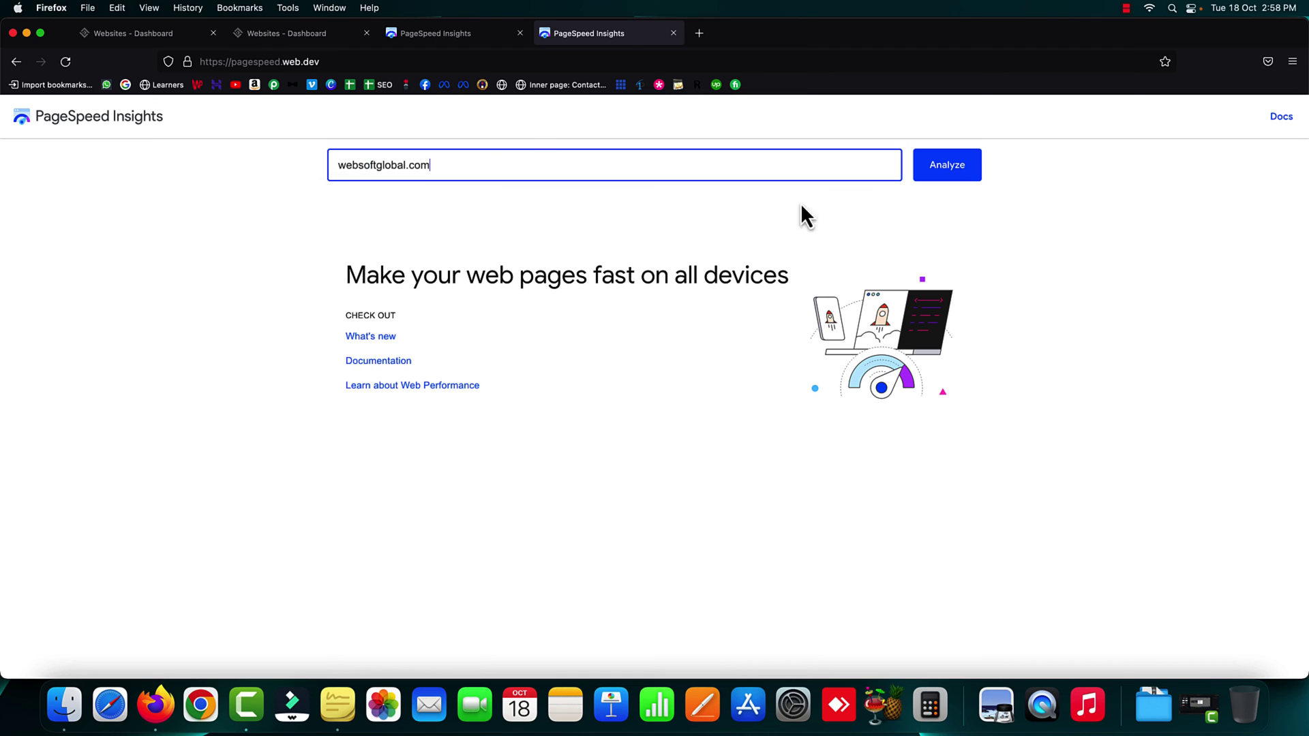
left_click(949, 179)
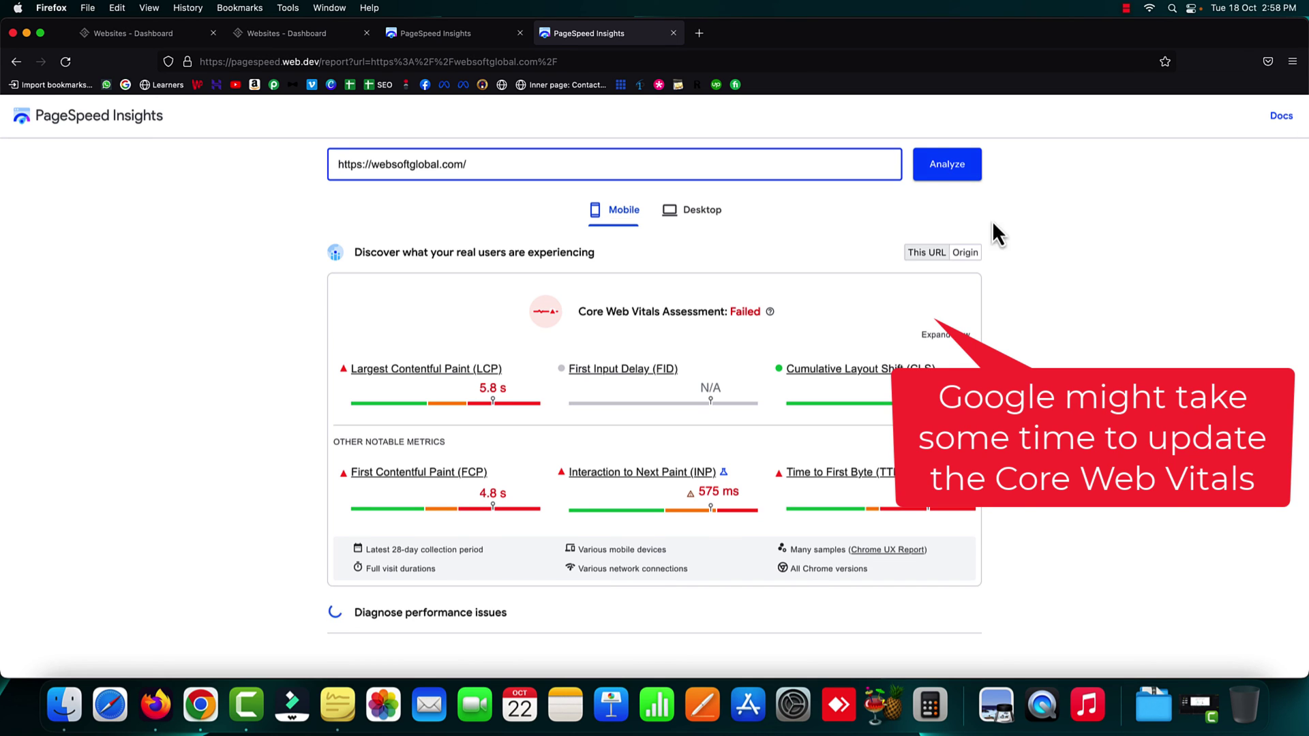
scroll(1050, 297, "down", 5)
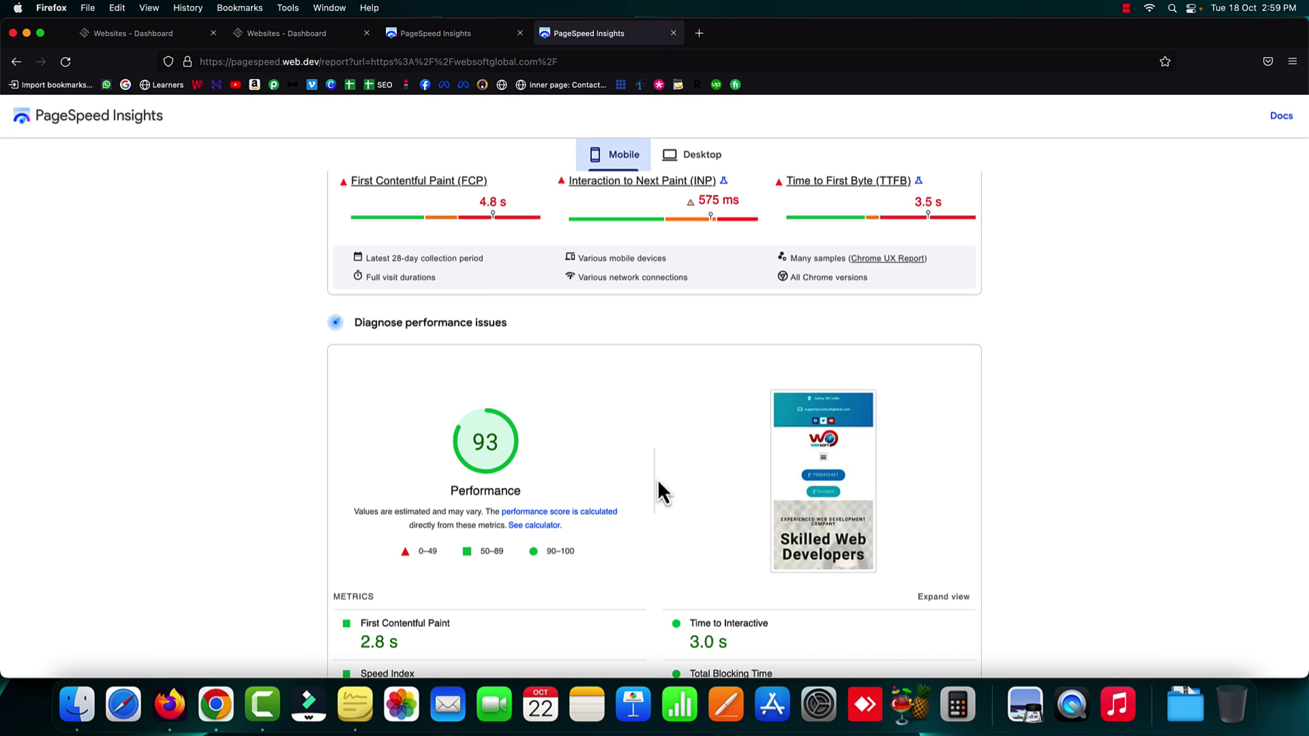
left_click(686, 164)
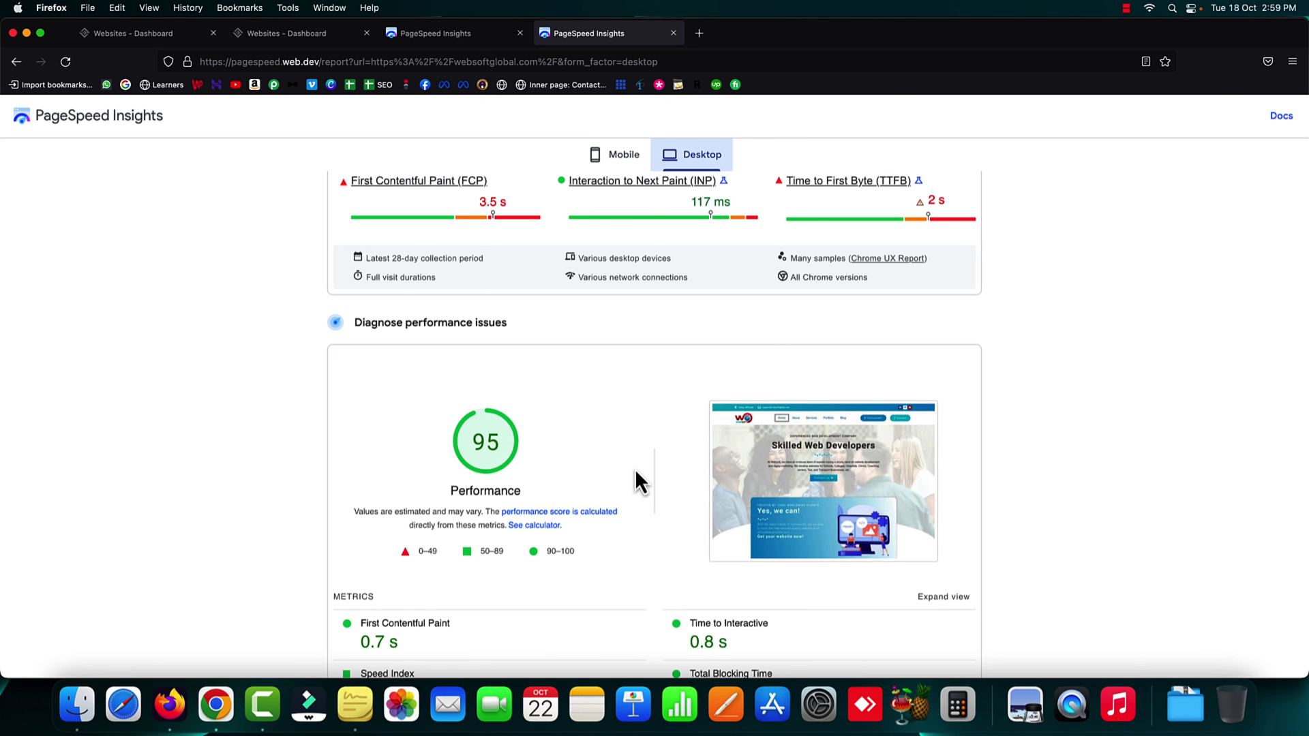
Switch back to the 10Web Websites dashboard tab showing the websoftglobal.com optimization summary
left_click(292, 35)
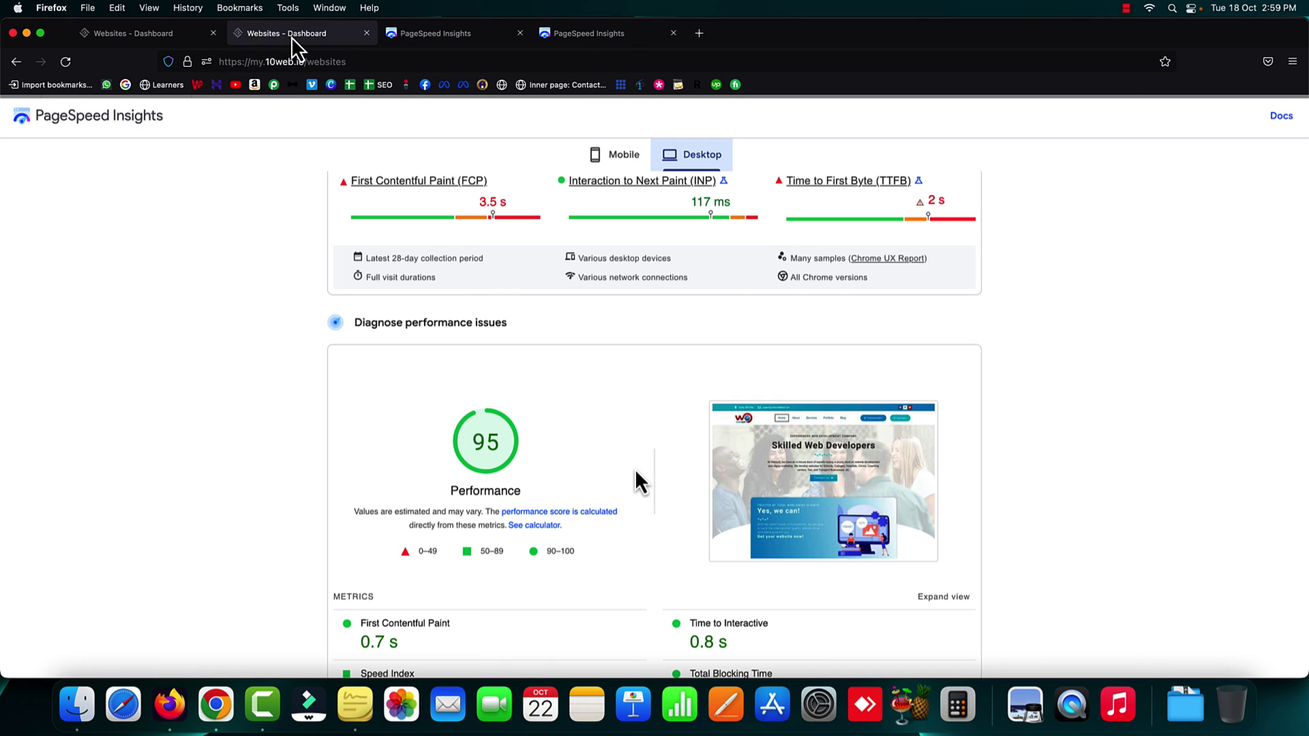